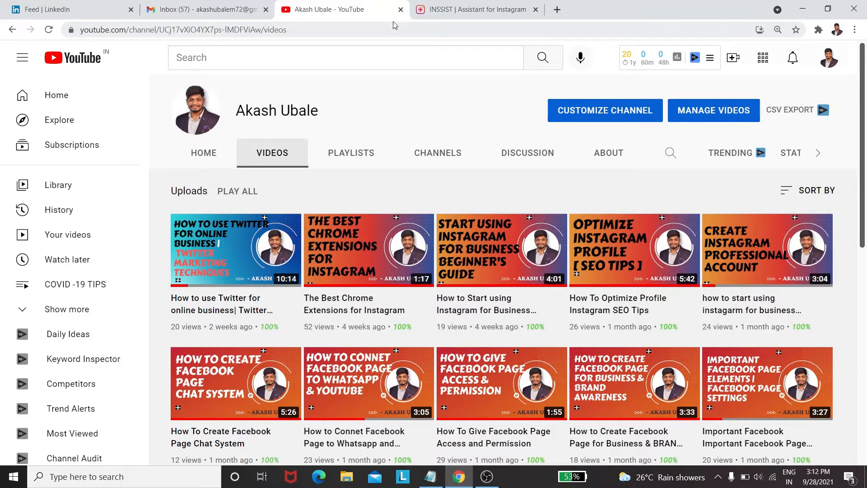
Step: Open the account's own LinkedIn profile from the feed and review its header, profile strength and dashboard sections
{"action": "left_click", "coordinate": [77, 10]}
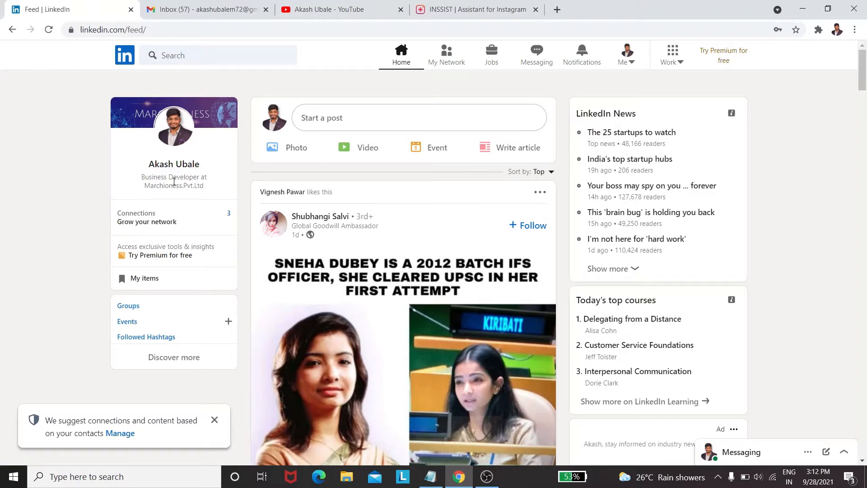
{"action": "left_click", "coordinate": [175, 163]}
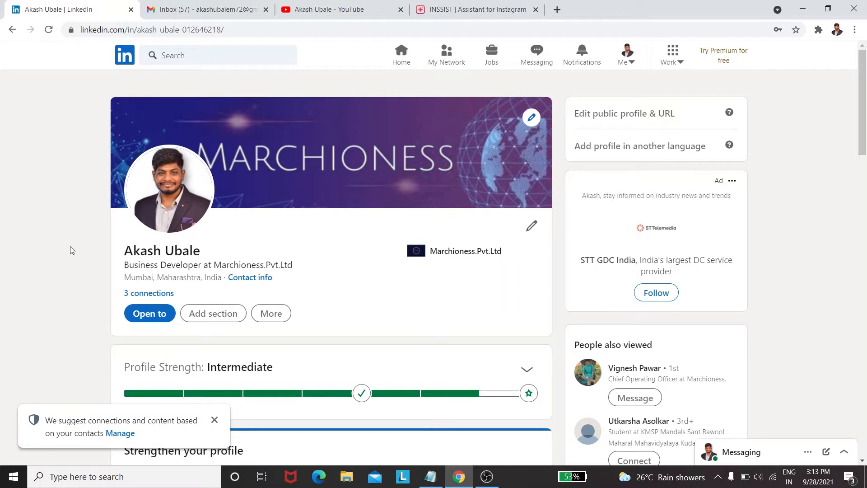
{"action": "scroll", "coordinate": [107, 253], "scroll_direction": "down", "scroll_amount": 3}
{"action": "scroll", "coordinate": [136, 259], "scroll_direction": "up", "scroll_amount": 3}
{"action": "scroll", "coordinate": [347, 264], "scroll_direction": "down", "scroll_amount": 6}
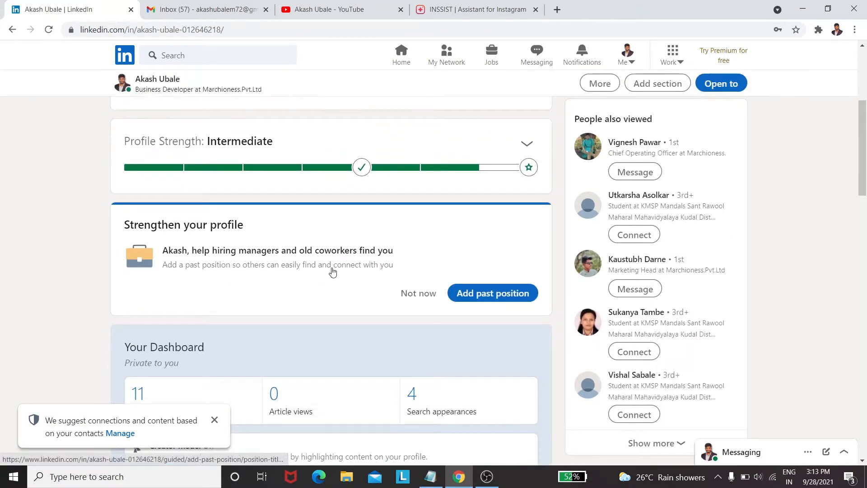
{"action": "scroll", "coordinate": [332, 271], "scroll_direction": "down", "scroll_amount": 2}
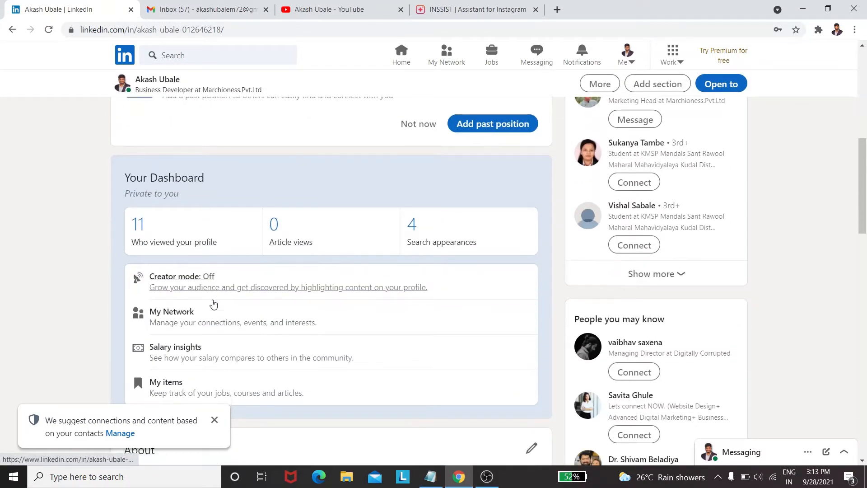
{"action": "scroll", "coordinate": [301, 326], "scroll_direction": "down", "scroll_amount": 1}
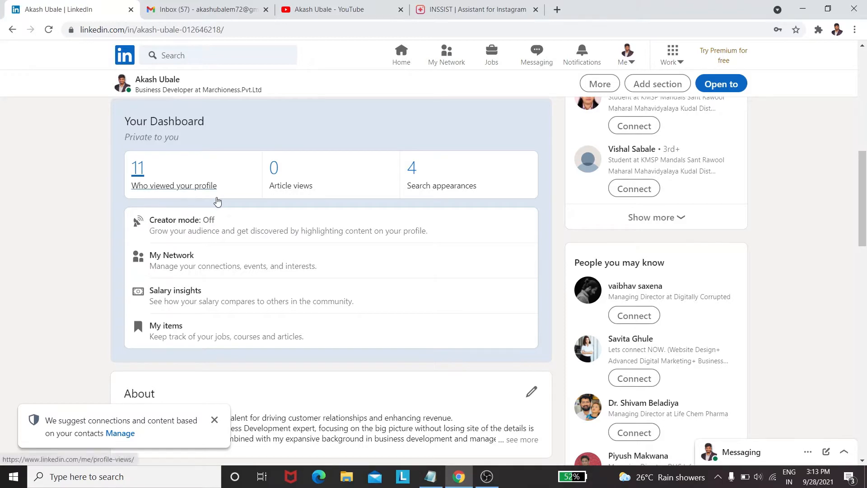
{"action": "scroll", "coordinate": [218, 201], "scroll_direction": "down", "scroll_amount": 2}
{"action": "scroll", "coordinate": [135, 203], "scroll_direction": "up", "scroll_amount": 1}
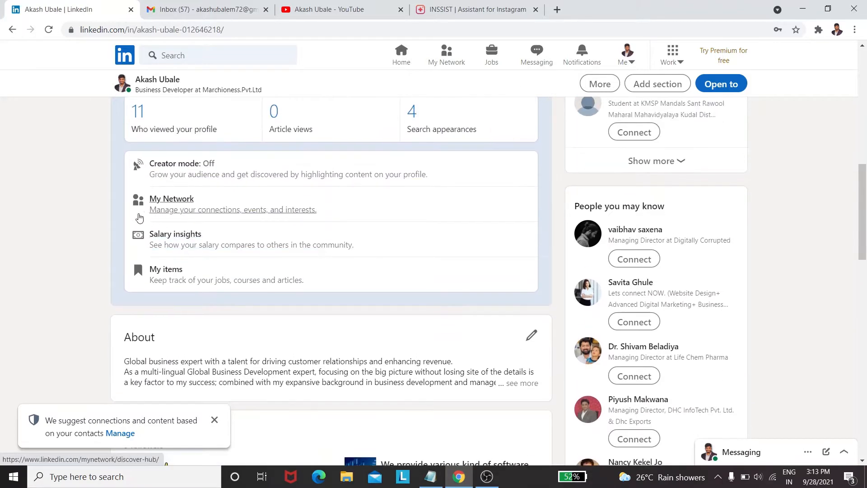
{"action": "scroll", "coordinate": [170, 286], "scroll_direction": "down", "scroll_amount": 2}
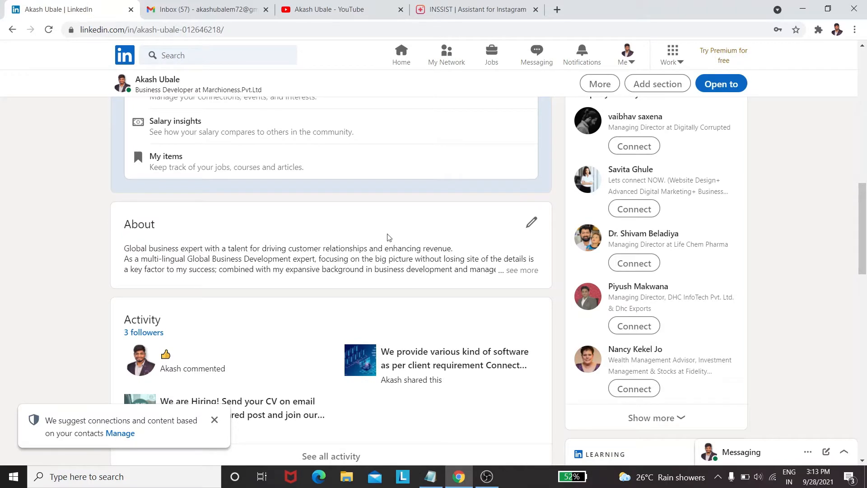
Step: Expand the full About text on the profile and review the Activity and Experience sections below it
{"action": "left_click", "coordinate": [521, 270]}
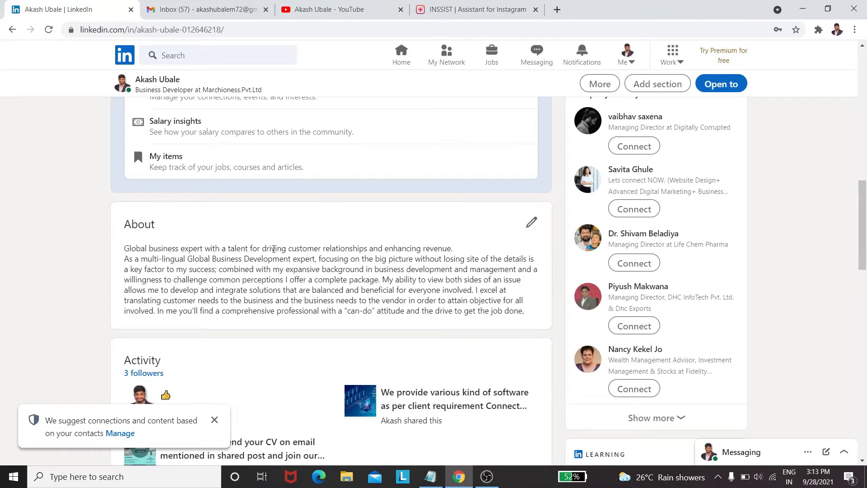
{"action": "scroll", "coordinate": [323, 241], "scroll_direction": "down", "scroll_amount": 3}
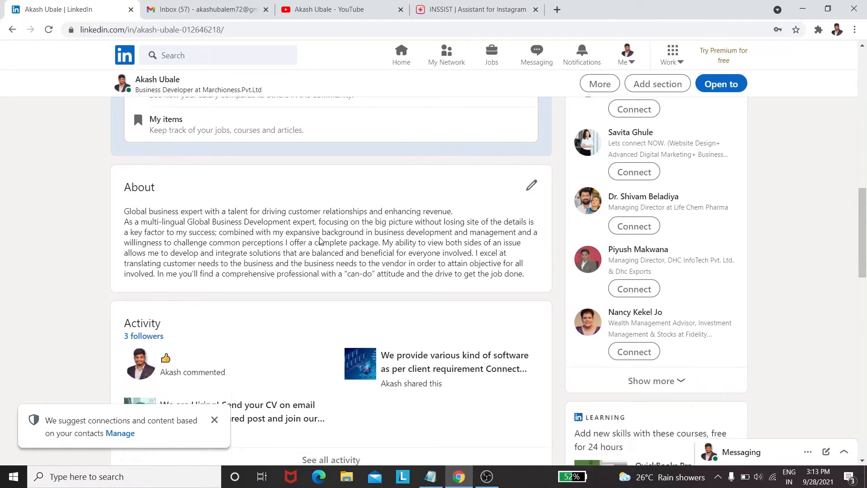
{"action": "scroll", "coordinate": [246, 243], "scroll_direction": "down", "scroll_amount": 1}
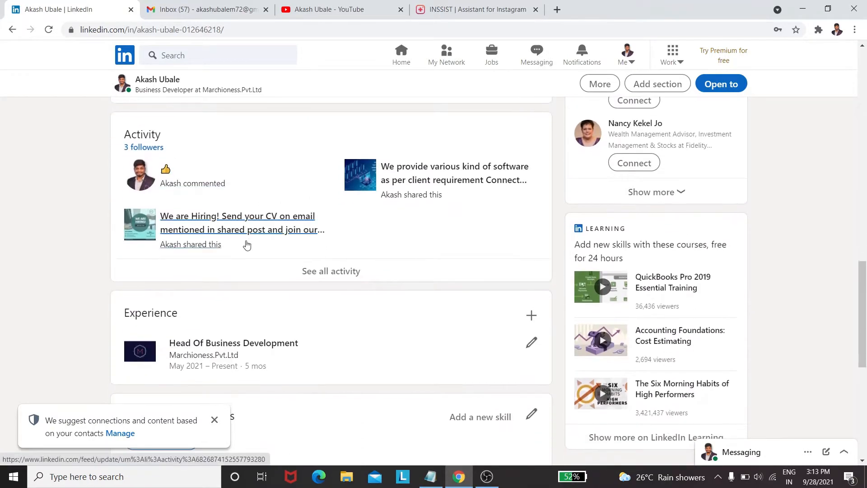
{"action": "scroll", "coordinate": [356, 265], "scroll_direction": "down", "scroll_amount": 2}
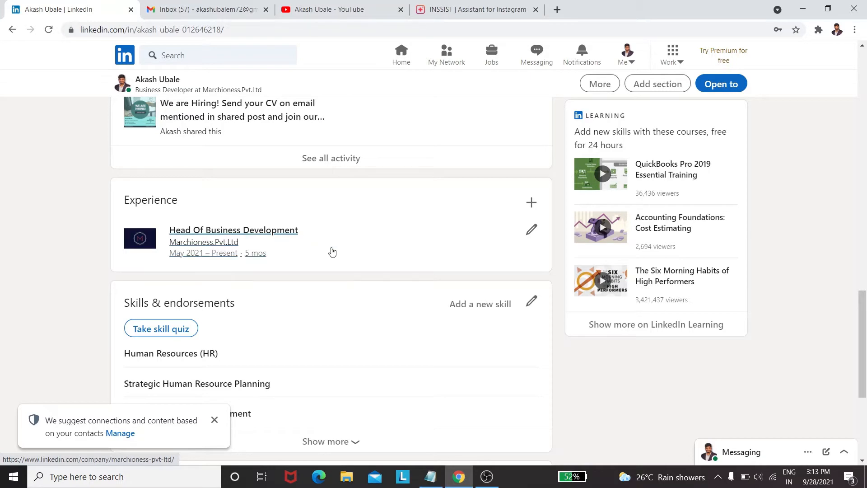
{"action": "scroll", "coordinate": [332, 252], "scroll_direction": "down", "scroll_amount": 2}
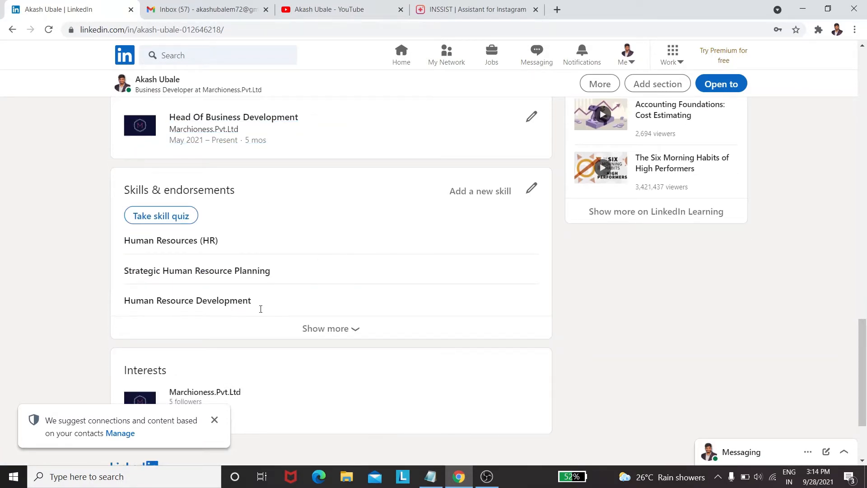
Step: Expand the full Skills & endorsements list, examine its skill categories and the Interests section, and return to the profile header
{"action": "left_click", "coordinate": [353, 330]}
{"action": "scroll", "coordinate": [354, 331], "scroll_direction": "down", "scroll_amount": 3}
{"action": "scroll", "coordinate": [305, 309], "scroll_direction": "down", "scroll_amount": 2}
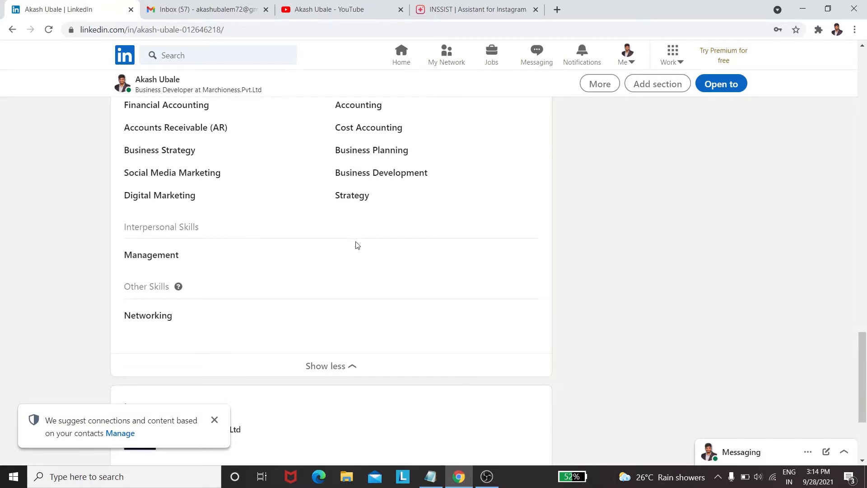
{"action": "scroll", "coordinate": [274, 256], "scroll_direction": "up", "scroll_amount": 4}
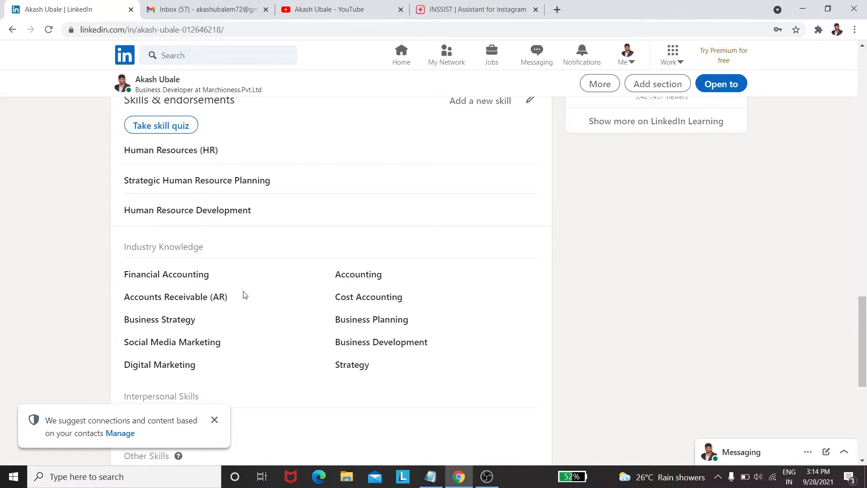
{"action": "scroll", "coordinate": [243, 284], "scroll_direction": "up", "scroll_amount": 1}
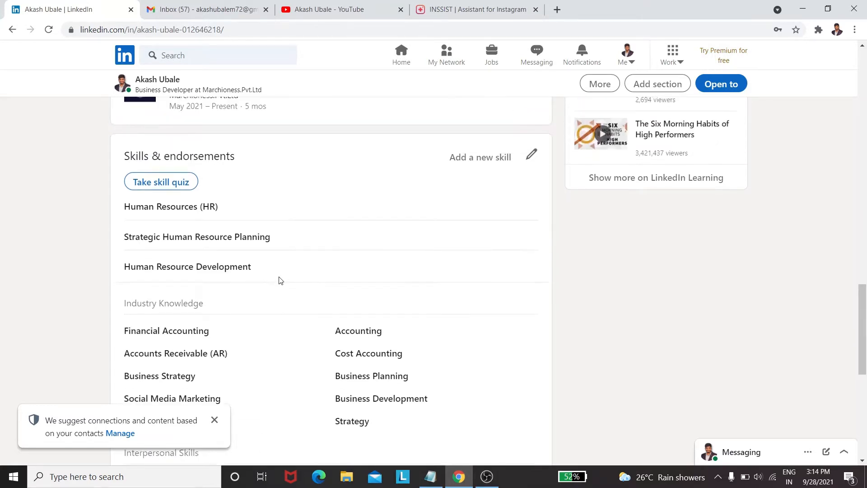
{"action": "scroll", "coordinate": [278, 281], "scroll_direction": "down", "scroll_amount": 8}
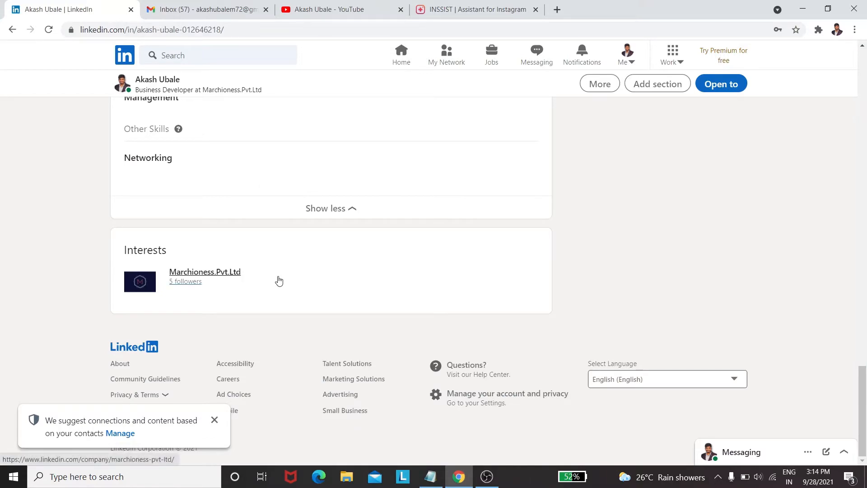
{"action": "scroll", "coordinate": [279, 280], "scroll_direction": "up", "scroll_amount": 5}
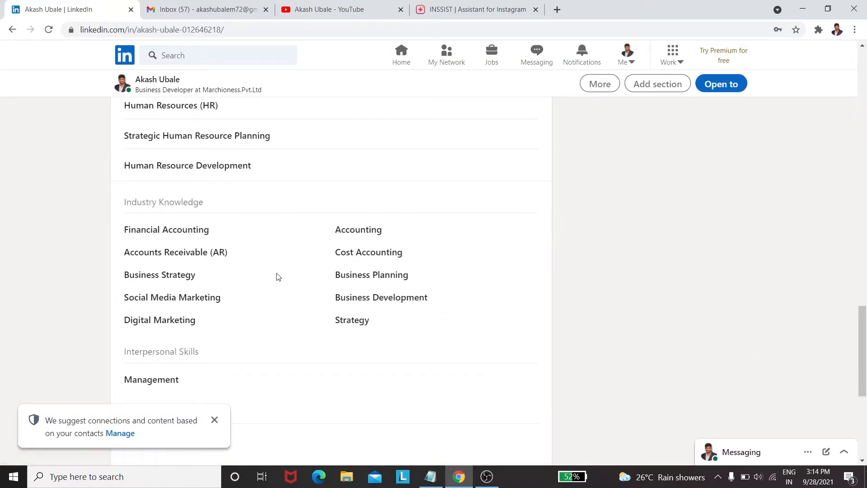
{"action": "scroll", "coordinate": [279, 277], "scroll_direction": "up", "scroll_amount": 15}
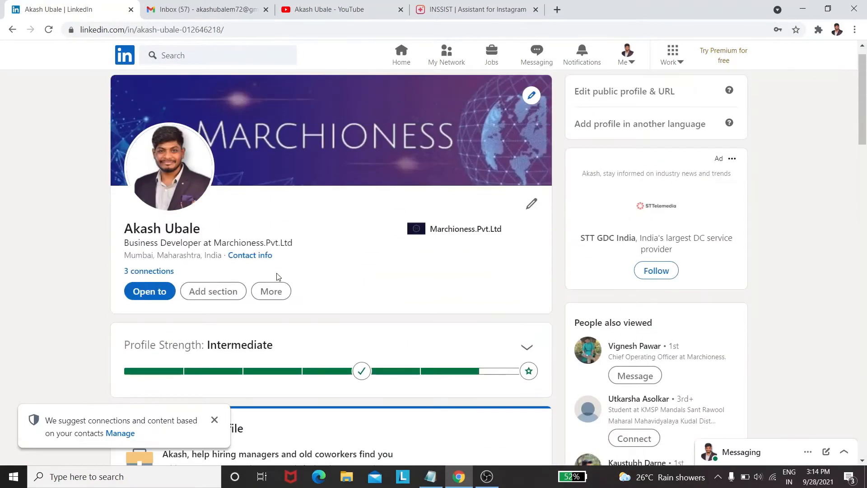
{"action": "scroll", "coordinate": [278, 276], "scroll_direction": "up", "scroll_amount": 1}
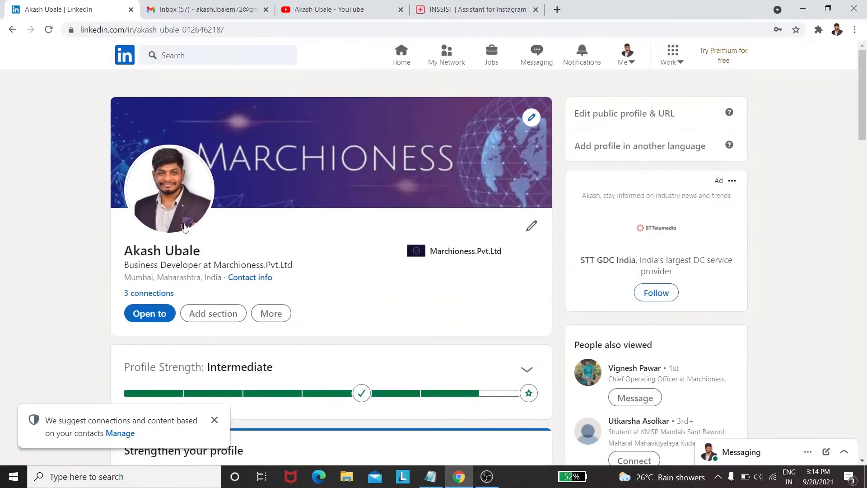
Step: View the profile photo and the background banner image at enlarged size, closing each one
{"action": "left_click", "coordinate": [179, 197]}
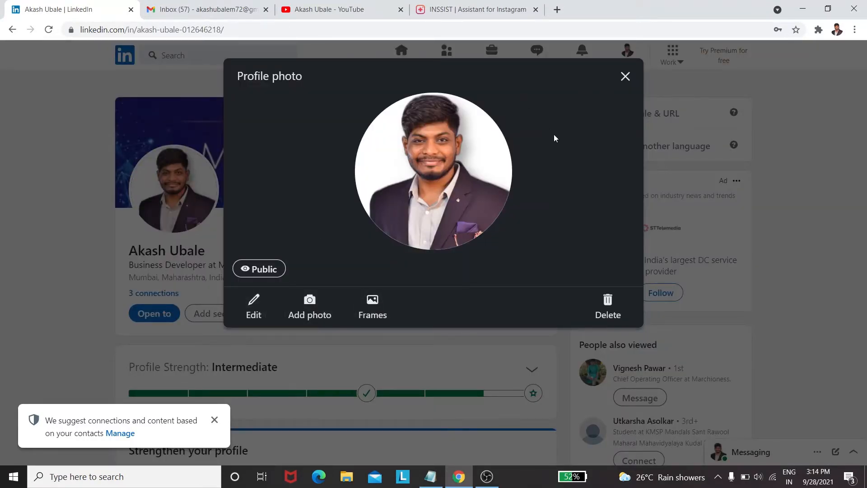
{"action": "left_click", "coordinate": [624, 77]}
{"action": "left_click", "coordinate": [413, 144]}
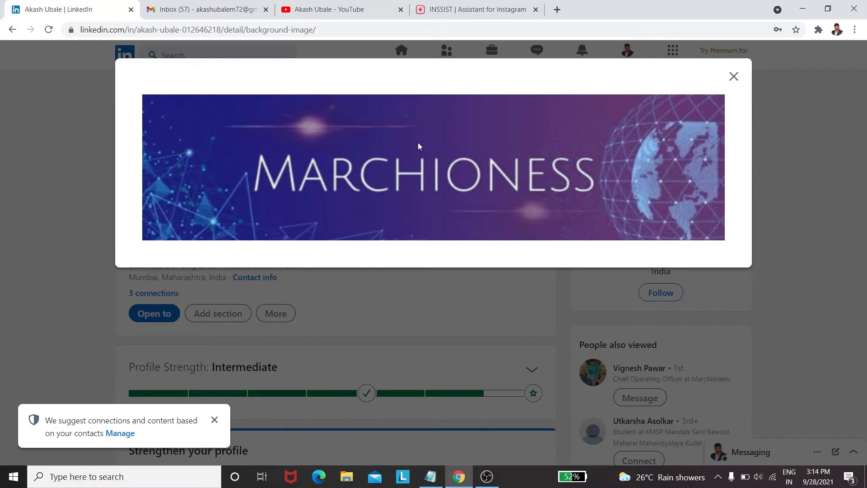
{"action": "left_click", "coordinate": [733, 76]}
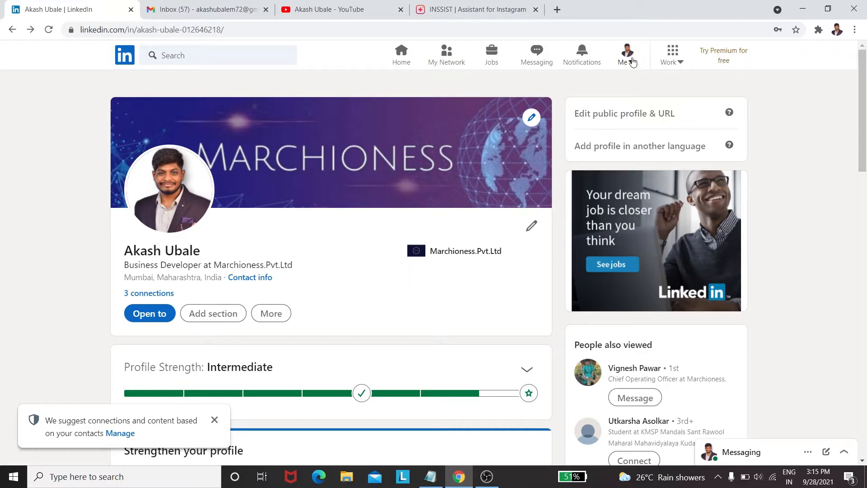
Step: Start creating a LinkedIn company page with the Small business page type
{"action": "left_click", "coordinate": [672, 57]}
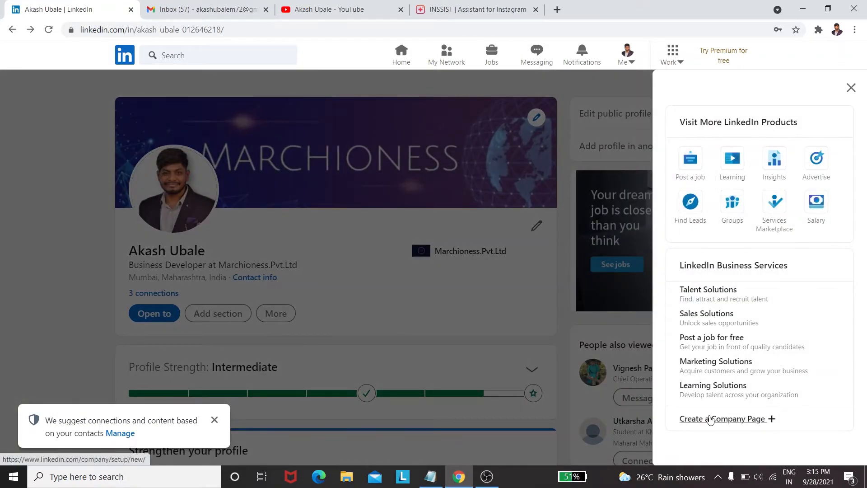
{"action": "left_click", "coordinate": [723, 419]}
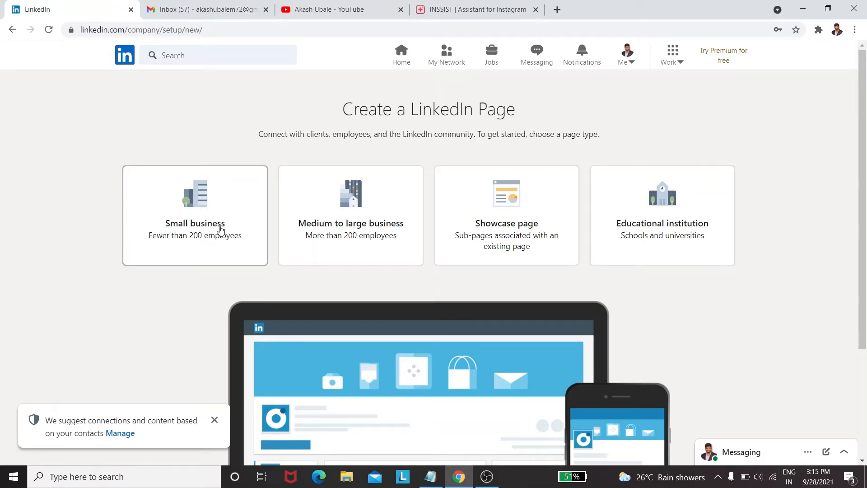
{"action": "scroll", "coordinate": [223, 233], "scroll_direction": "down", "scroll_amount": 1}
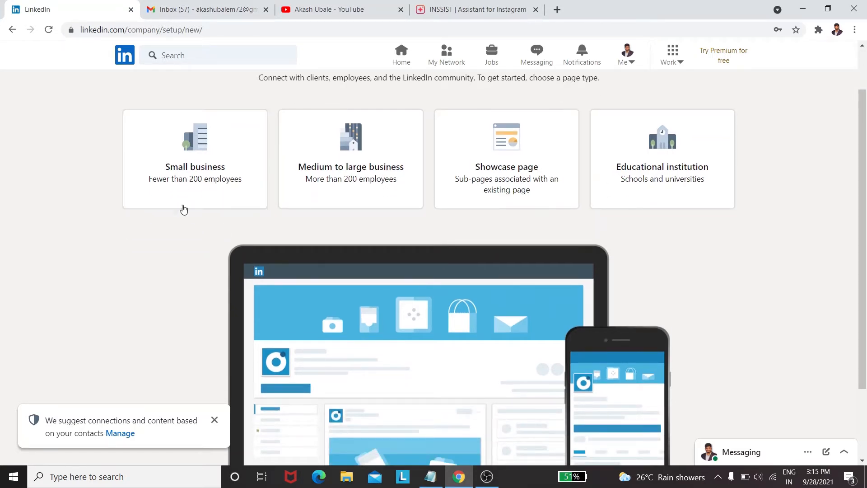
{"action": "left_click", "coordinate": [180, 175]}
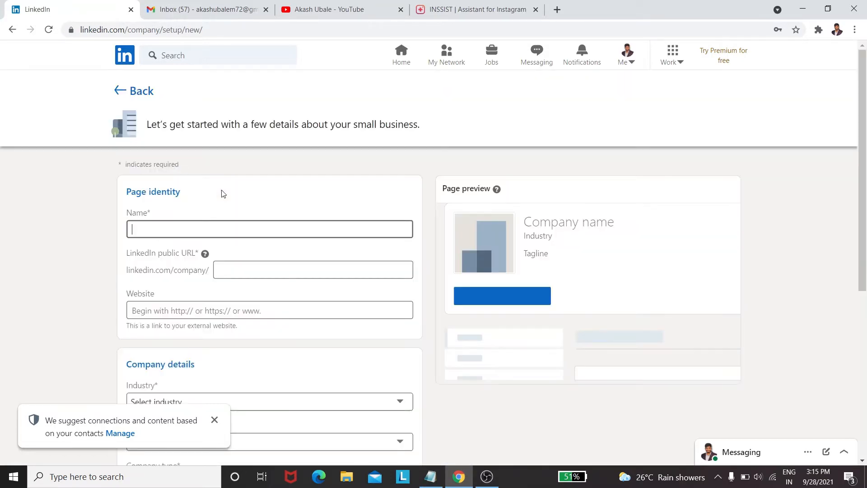
Step: Copy the username digisky24 from the digisky24 bio file in Notepad and enter it as the company page's name
{"action": "scroll", "coordinate": [221, 195], "scroll_direction": "down", "scroll_amount": 1}
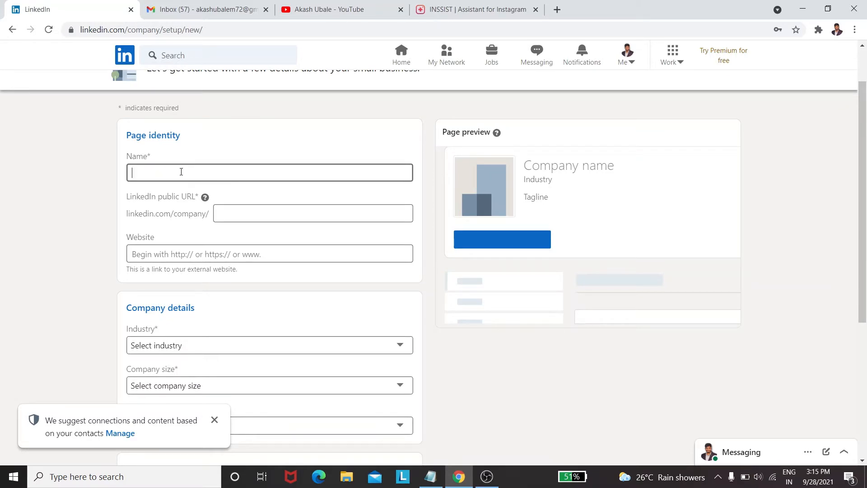
{"action": "left_click", "coordinate": [431, 478]}
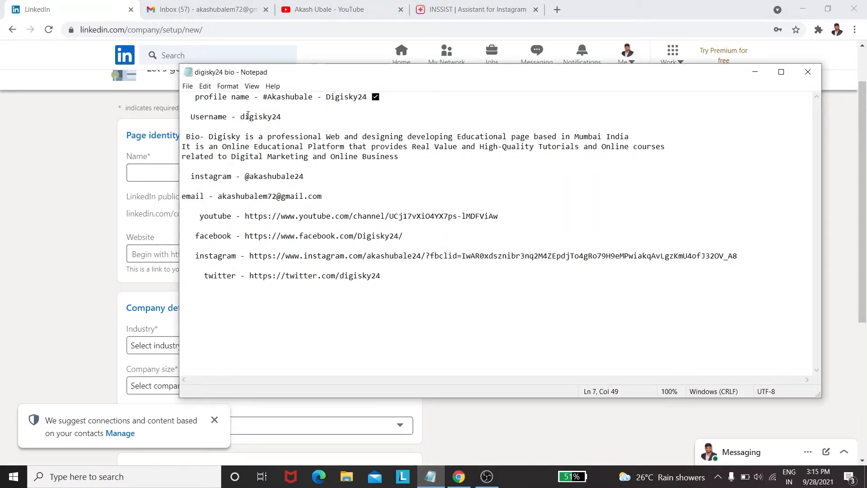
{"action": "left_click_drag", "start_coordinate": [240, 118], "coordinate": [291, 121]}
{"action": "key", "text": "ctrl+c"}
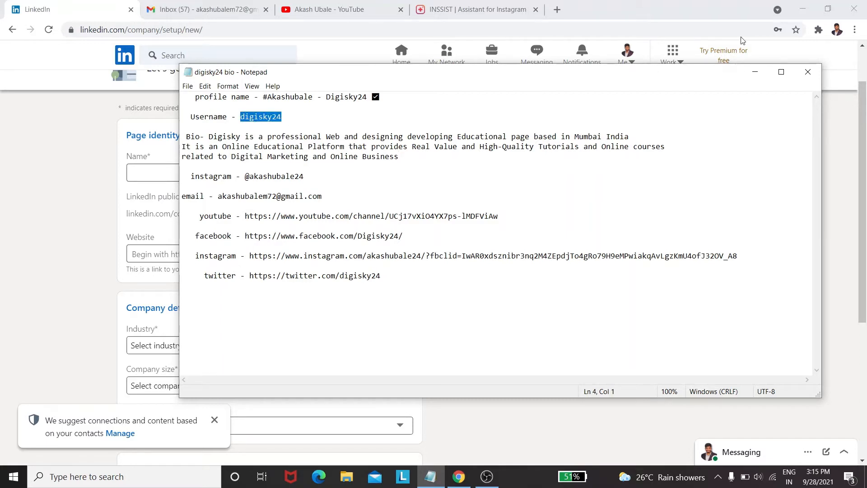
{"action": "left_click", "coordinate": [754, 72]}
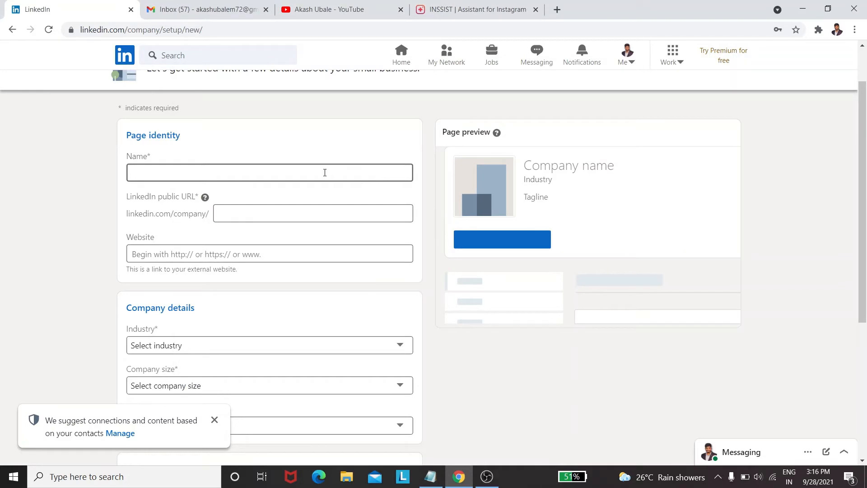
{"action": "key", "text": "ctrl+v"}
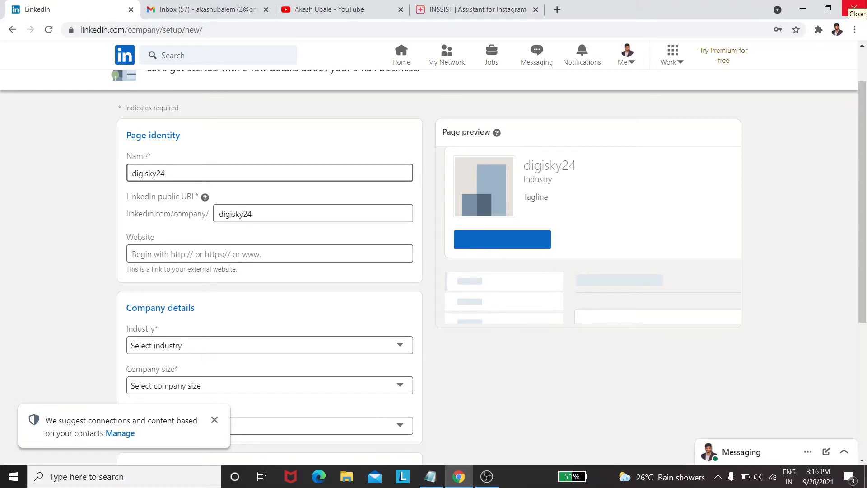
Step: Copy the YouTube channel link from the digisky24 bio file in Notepad and enter it as the page's website
{"action": "left_click", "coordinate": [429, 477]}
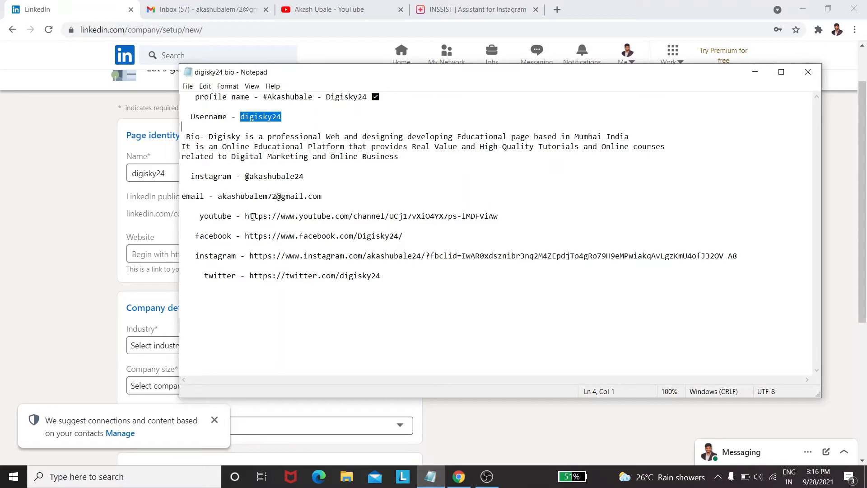
{"action": "left_click_drag", "start_coordinate": [241, 216], "coordinate": [379, 230]}
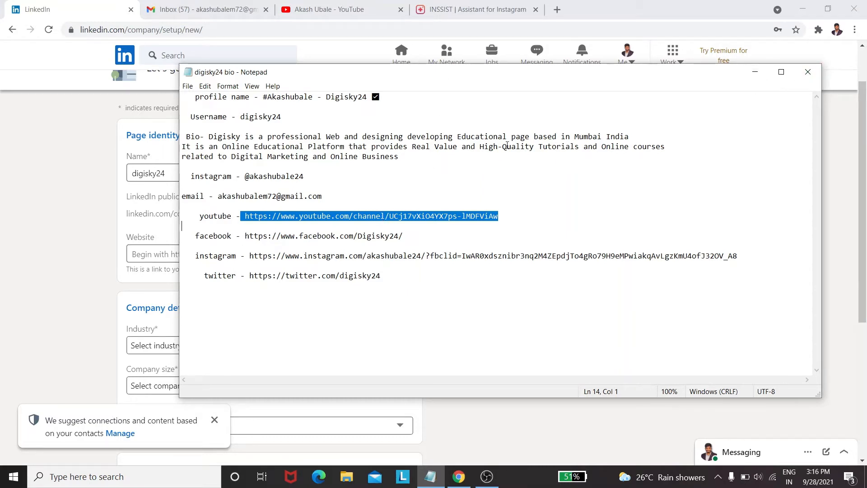
{"action": "left_click", "coordinate": [754, 71]}
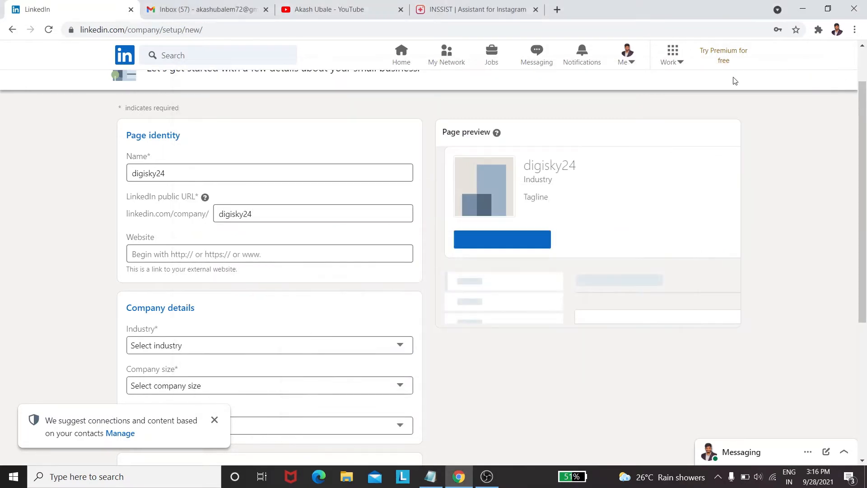
{"action": "left_click", "coordinate": [277, 249]}
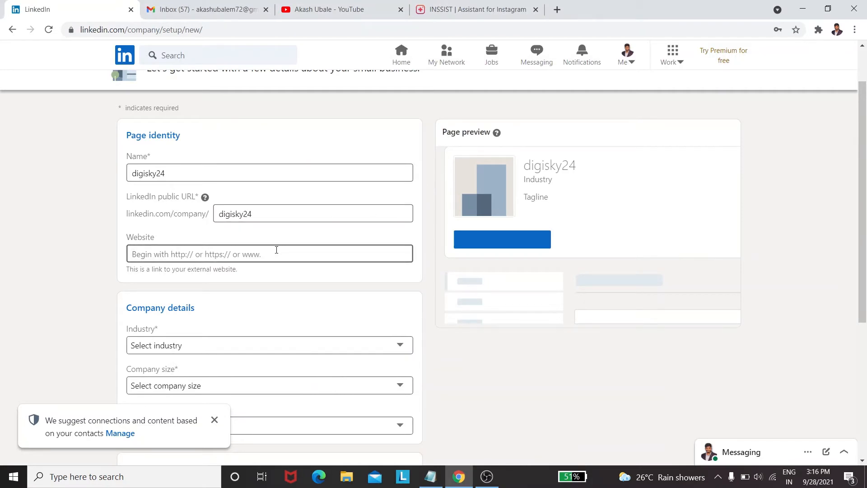
{"action": "type", "text": "https://www.youtube.com/channel/UCj17vXiO4YX7ps-IMDFViAw"}
Step: Set the company's industry to E-learning
{"action": "scroll", "coordinate": [275, 252], "scroll_direction": "down", "scroll_amount": 3}
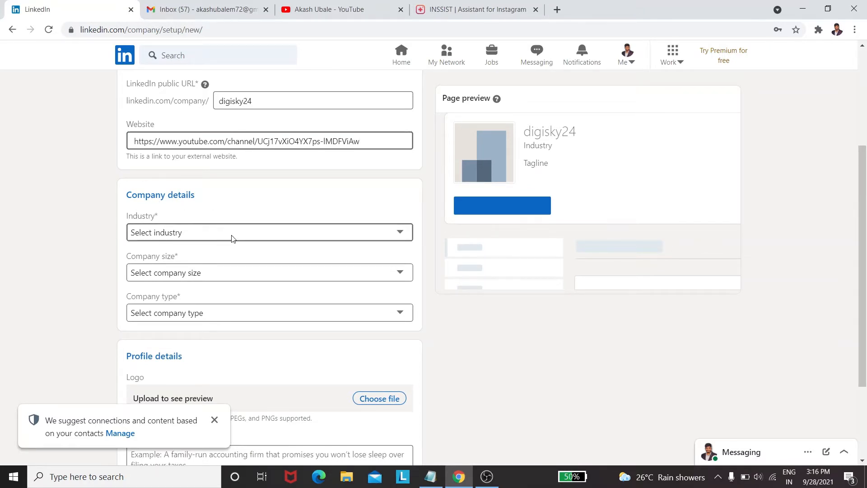
{"action": "left_click", "coordinate": [401, 232]}
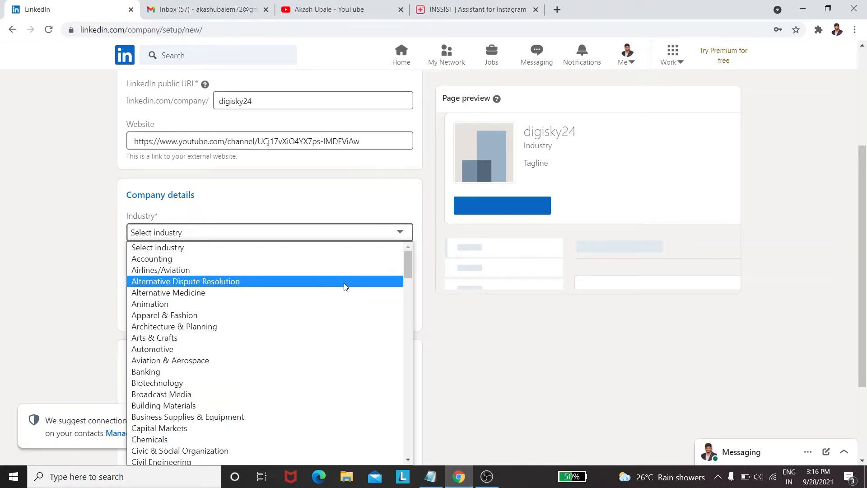
{"action": "scroll", "coordinate": [297, 284], "scroll_direction": "down", "scroll_amount": 5}
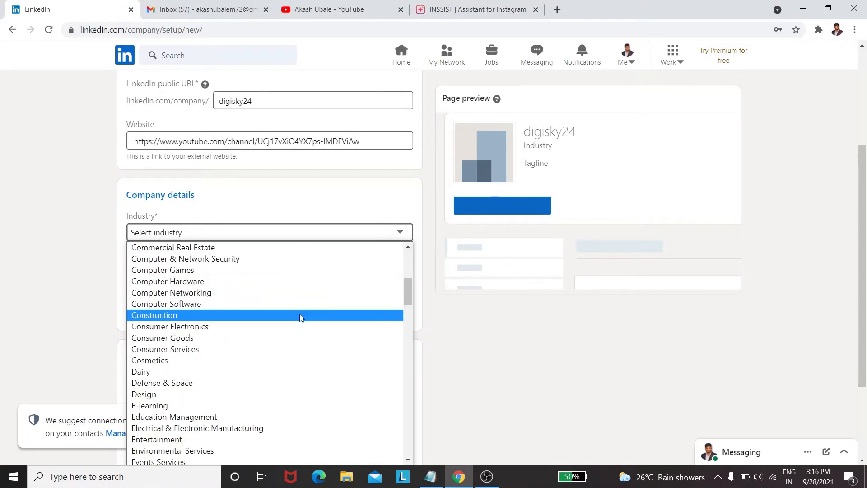
{"action": "scroll", "coordinate": [300, 315], "scroll_direction": "down", "scroll_amount": 2}
{"action": "scroll", "coordinate": [300, 315], "scroll_direction": "down", "scroll_amount": 1}
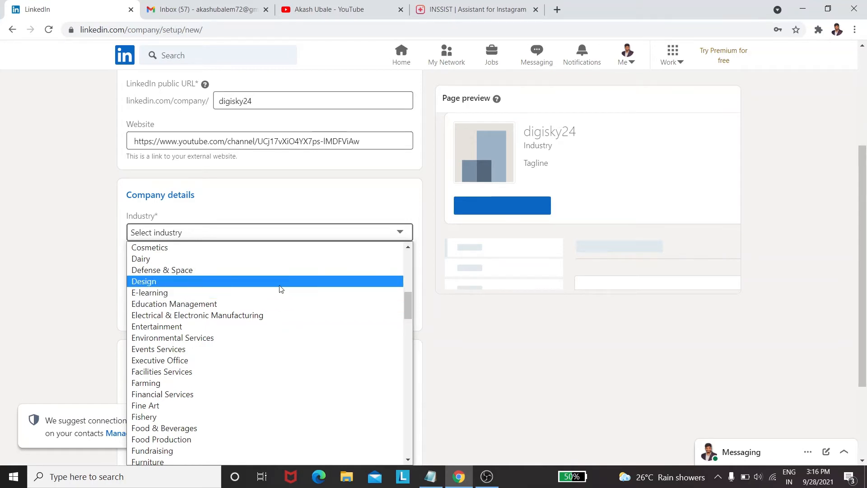
{"action": "scroll", "coordinate": [280, 293], "scroll_direction": "down", "scroll_amount": 7}
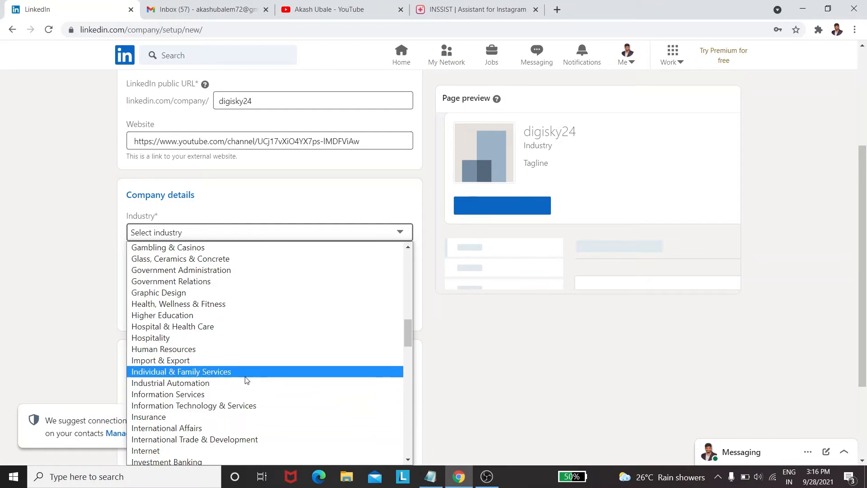
{"action": "scroll", "coordinate": [246, 364], "scroll_direction": "down", "scroll_amount": 3}
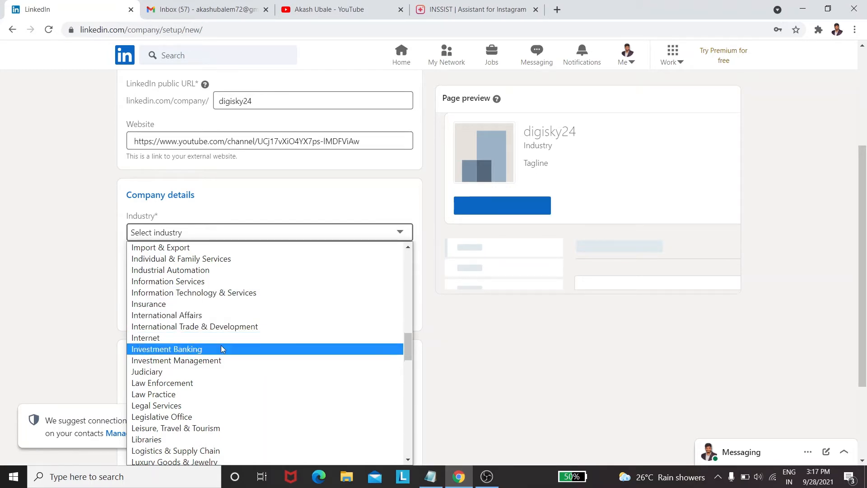
{"action": "scroll", "coordinate": [218, 329], "scroll_direction": "up", "scroll_amount": 5}
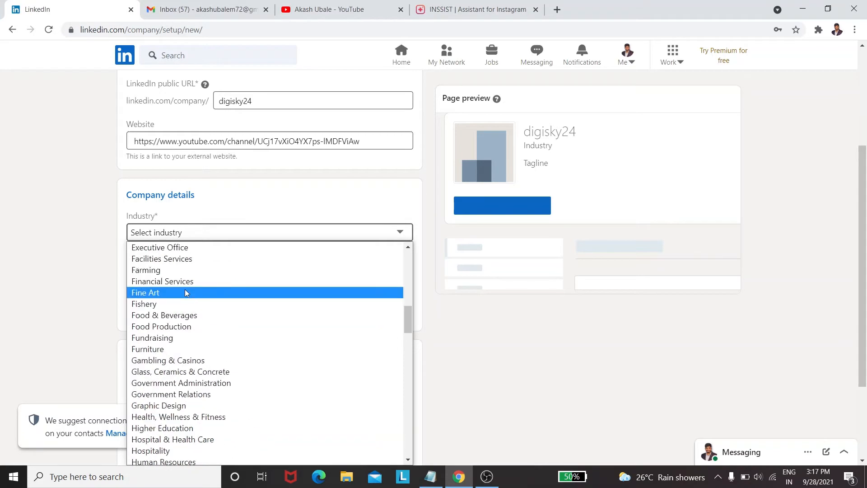
{"action": "scroll", "coordinate": [183, 285], "scroll_direction": "up", "scroll_amount": 5}
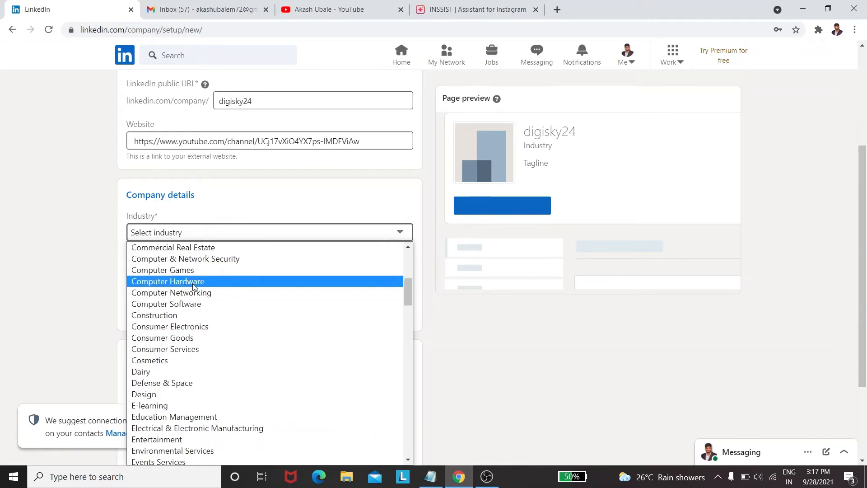
{"action": "scroll", "coordinate": [192, 295], "scroll_direction": "up", "scroll_amount": 5}
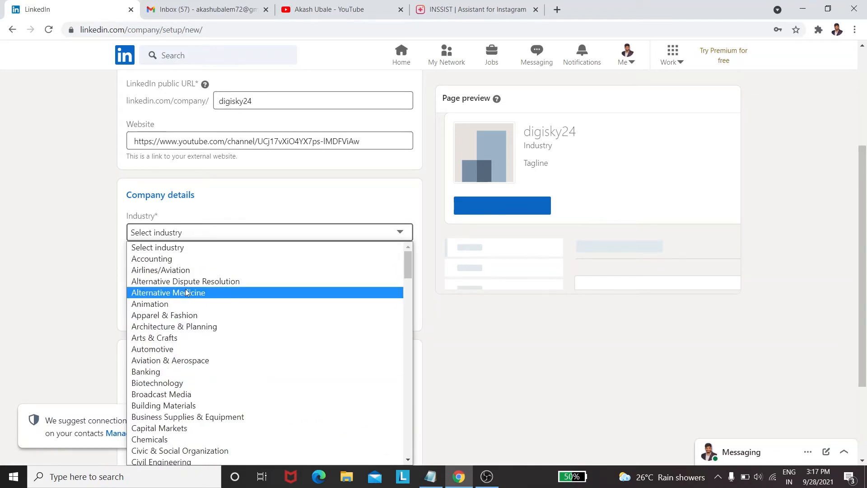
{"action": "scroll", "coordinate": [180, 334], "scroll_direction": "down", "scroll_amount": 2}
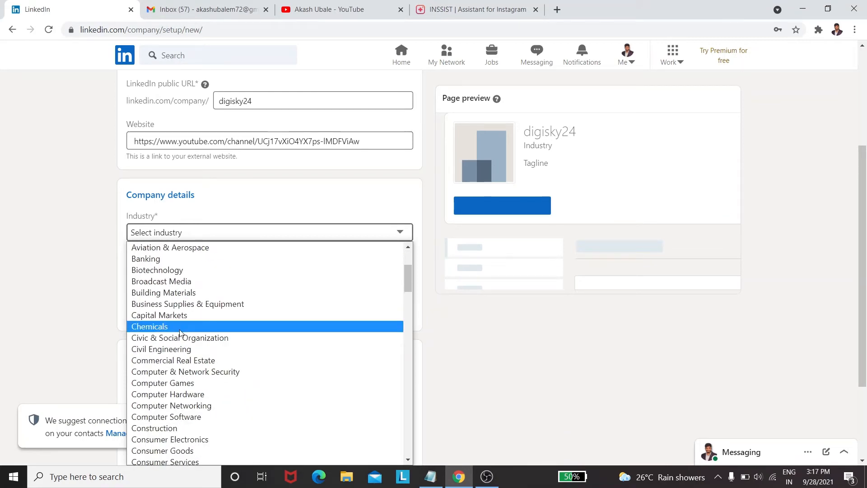
{"action": "scroll", "coordinate": [188, 307], "scroll_direction": "down", "scroll_amount": 3}
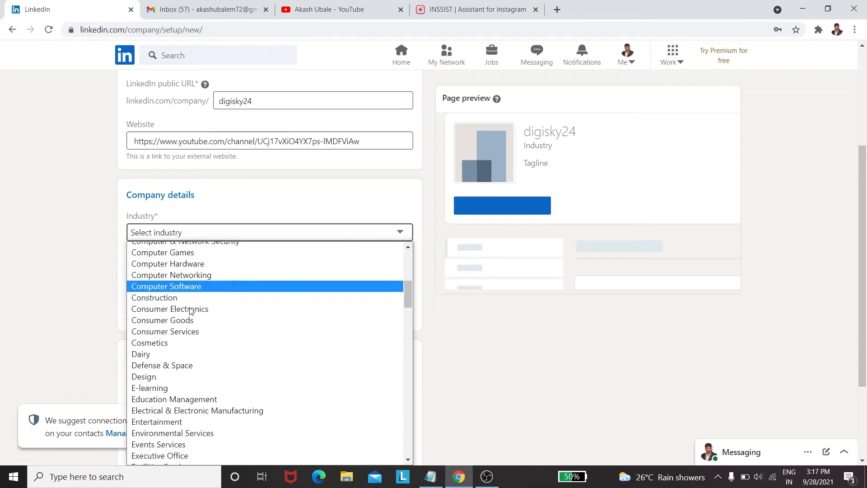
{"action": "scroll", "coordinate": [189, 310], "scroll_direction": "down", "scroll_amount": 5}
{"action": "scroll", "coordinate": [180, 300], "scroll_direction": "up", "scroll_amount": 3}
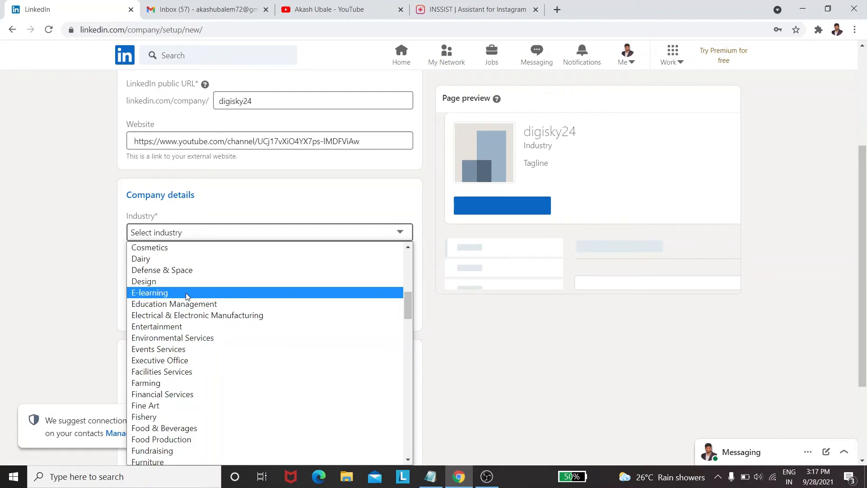
{"action": "left_click", "coordinate": [187, 296]}
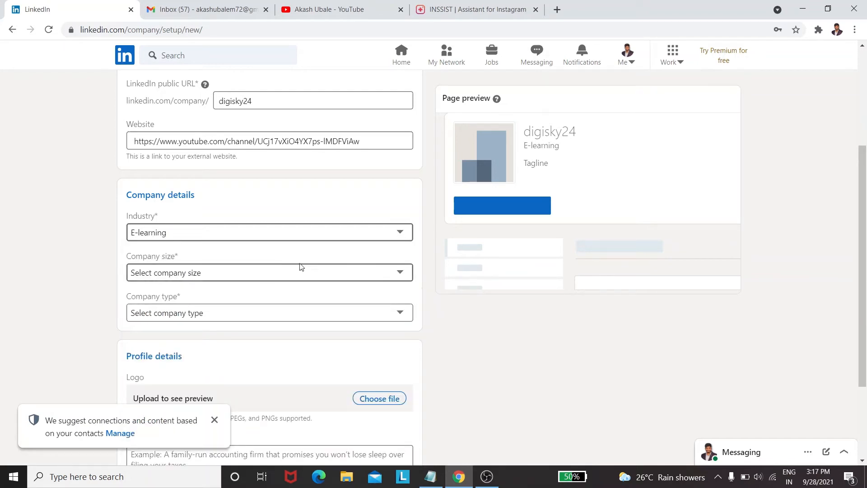
Step: Set the company size to 2–10 employees and the company type to Self-employed
{"action": "left_click", "coordinate": [403, 273]}
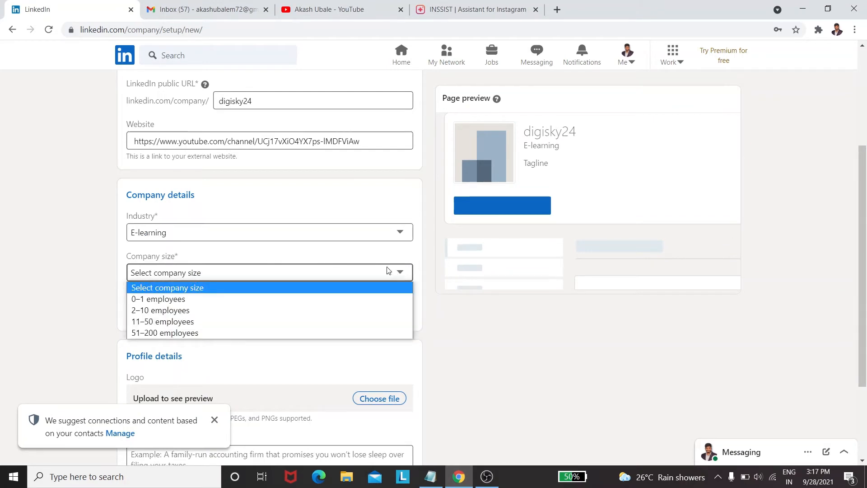
{"action": "left_click", "coordinate": [290, 310]}
{"action": "left_click", "coordinate": [290, 313]}
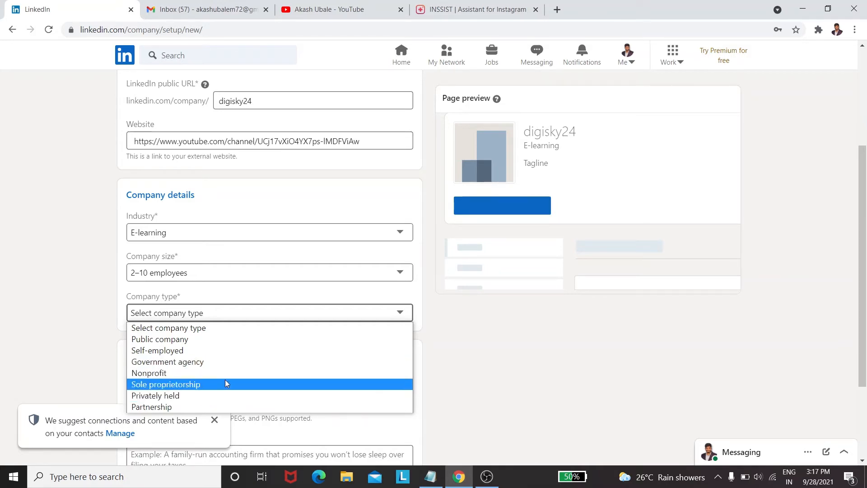
{"action": "left_click", "coordinate": [205, 350]}
Step: Upload the image Webp.net-compress-image from the Downloads folder as the page's logo
{"action": "scroll", "coordinate": [300, 337], "scroll_direction": "down", "scroll_amount": 2}
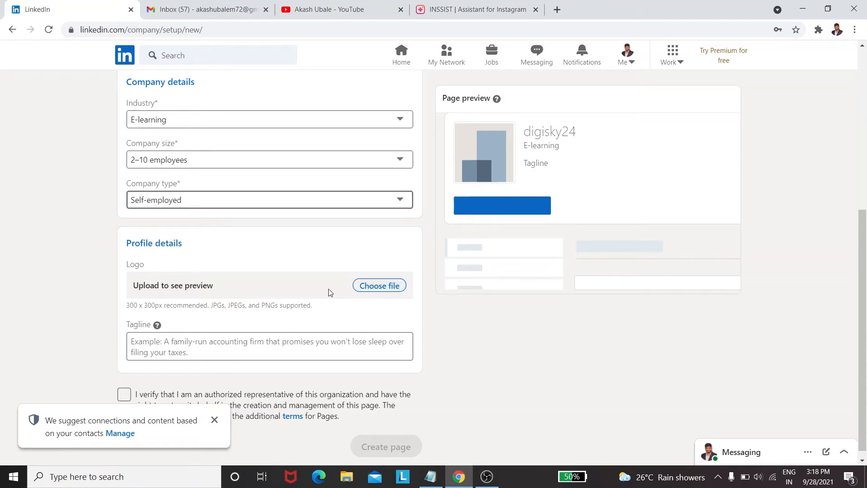
{"action": "left_click", "coordinate": [370, 289]}
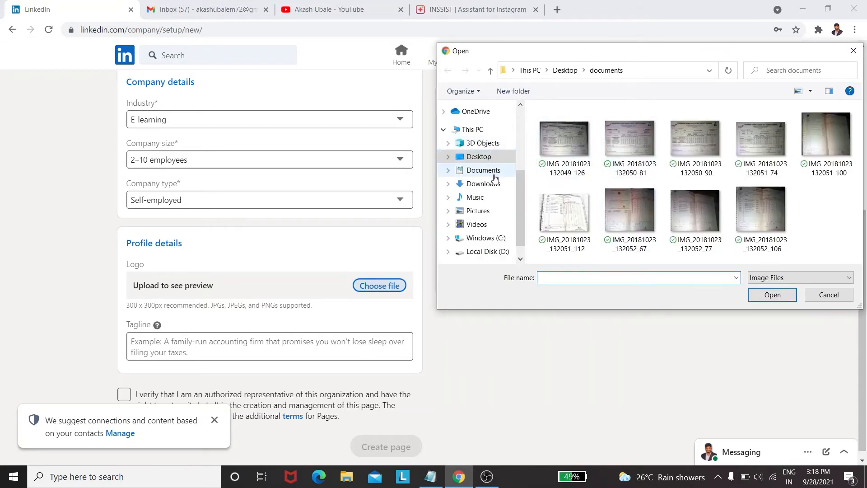
{"action": "left_click", "coordinate": [488, 187]}
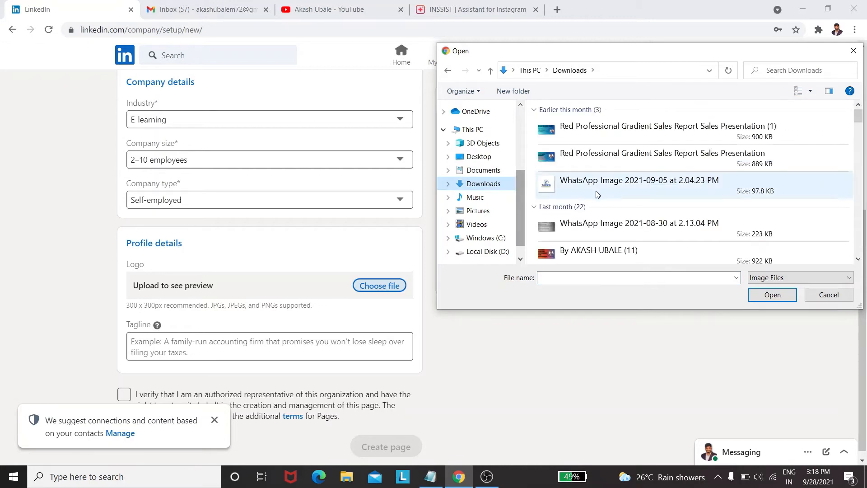
{"action": "left_click_drag", "start_coordinate": [858, 118], "coordinate": [863, 177]}
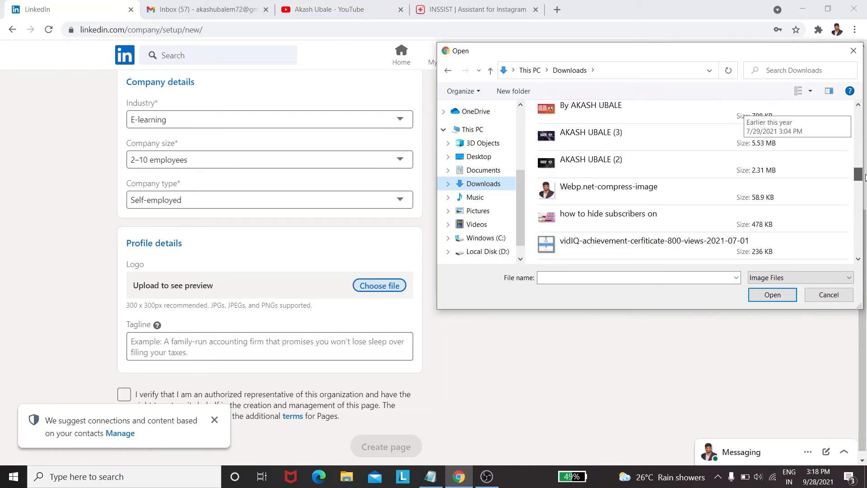
{"action": "left_click", "coordinate": [650, 194]}
{"action": "left_click", "coordinate": [767, 295]}
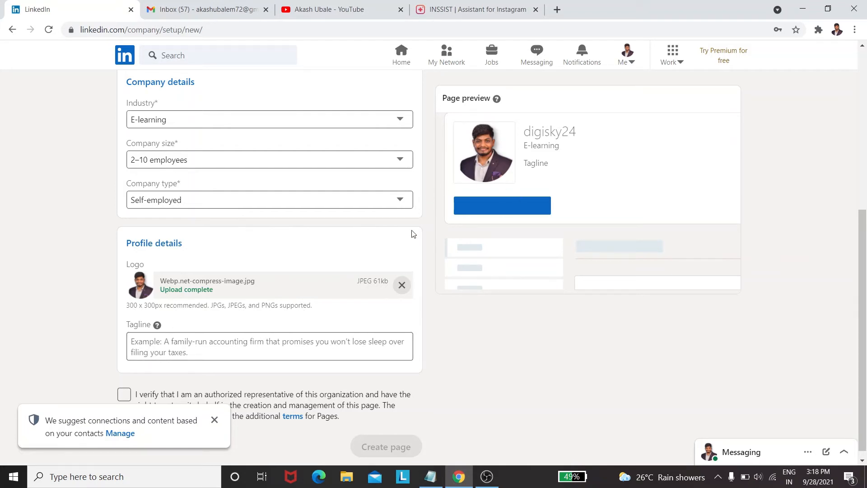
Step: Copy the full bio text after "Bio-" from the digisky24 bio file in Notepad and paste it as the tagline
{"action": "scroll", "coordinate": [323, 318], "scroll_direction": "down", "scroll_amount": 1}
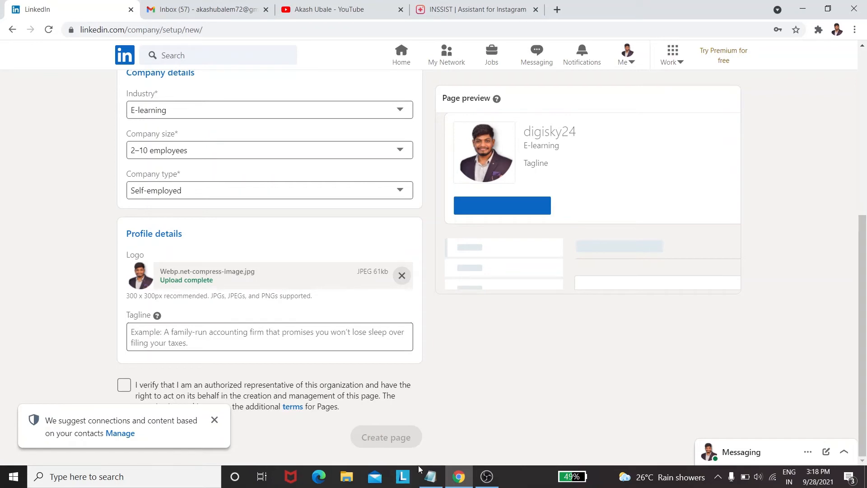
{"action": "left_click", "coordinate": [431, 477]}
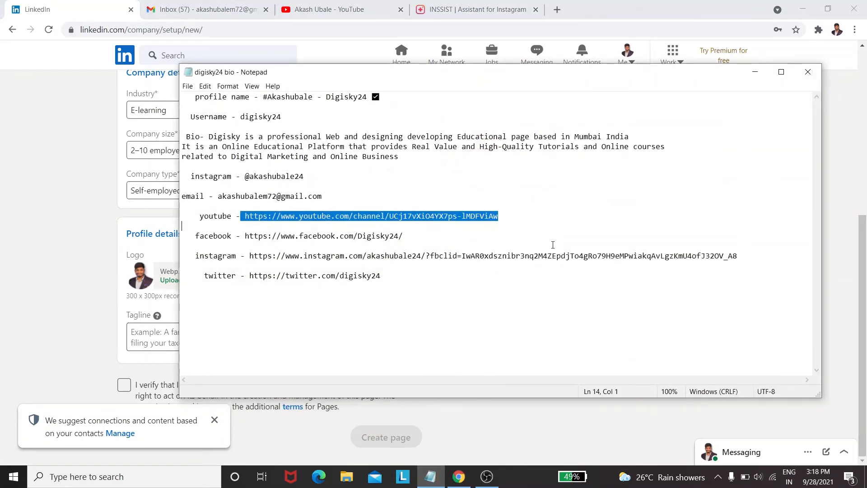
{"action": "left_click", "coordinate": [440, 323]}
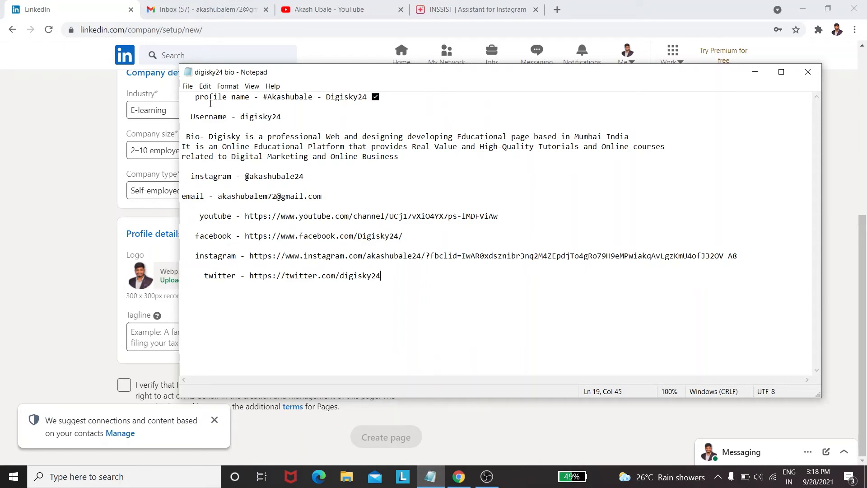
{"action": "left_click_drag", "start_coordinate": [209, 135], "coordinate": [398, 170]}
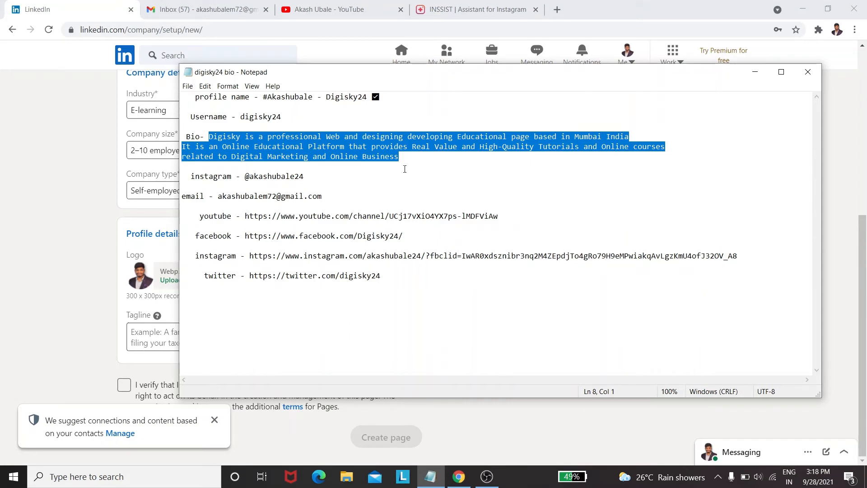
{"action": "left_click", "coordinate": [755, 72]}
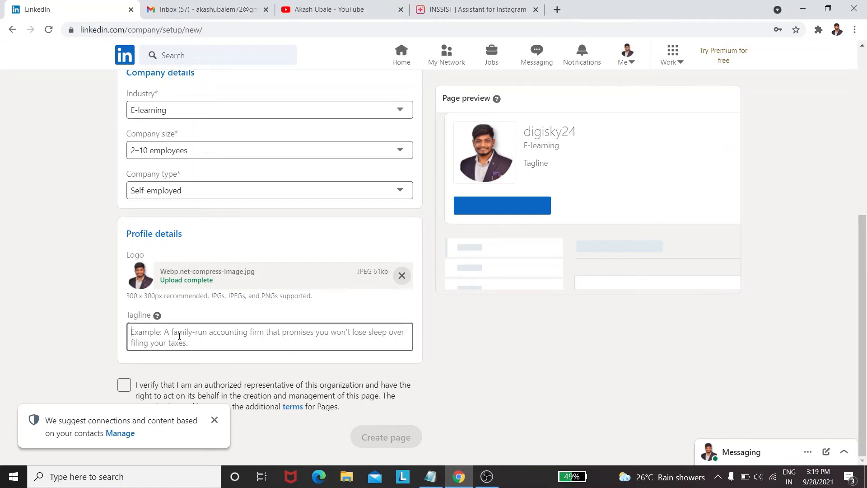
{"action": "key", "text": "ctrl+v"}
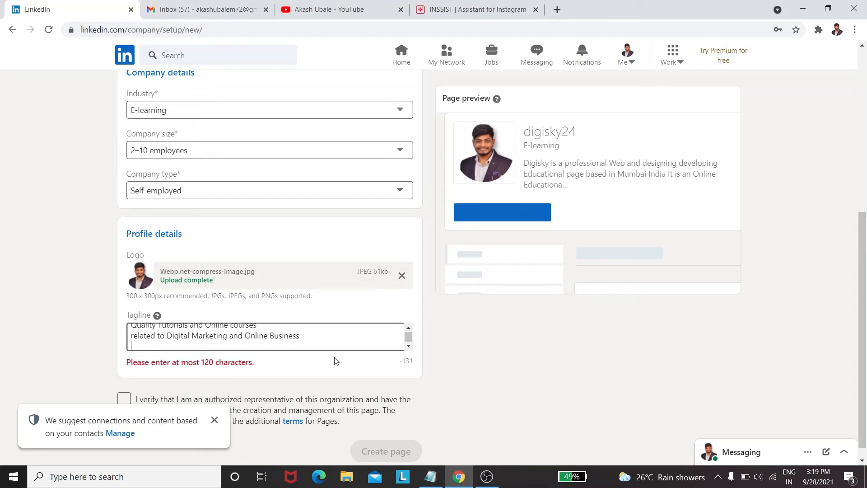
Step: Shorten the tagline to "Digisky is a professional Web and designing developing Educational page based in Mumbai India"
{"action": "scroll", "coordinate": [336, 360], "scroll_direction": "up", "scroll_amount": 1}
{"action": "scroll", "coordinate": [334, 357], "scroll_direction": "down", "scroll_amount": 2}
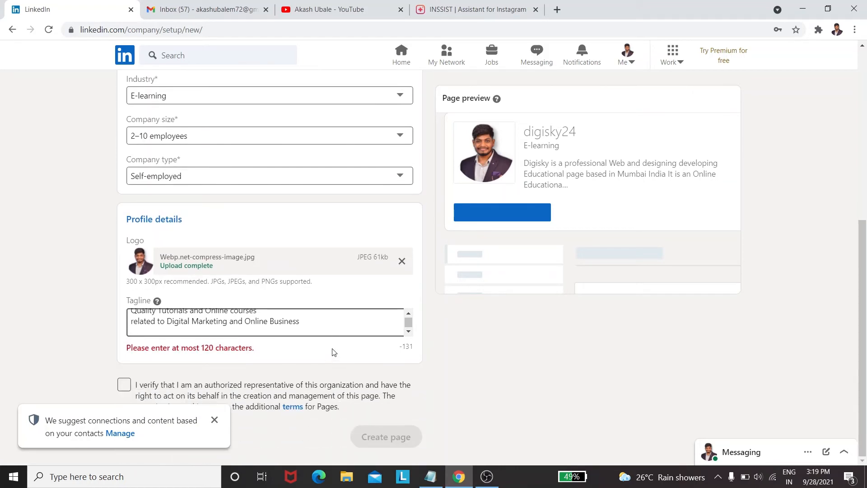
{"action": "left_click", "coordinate": [409, 322]}
{"action": "key", "text": "Up"}
{"action": "key", "text": "Up"}
{"action": "key", "text": "Up"}
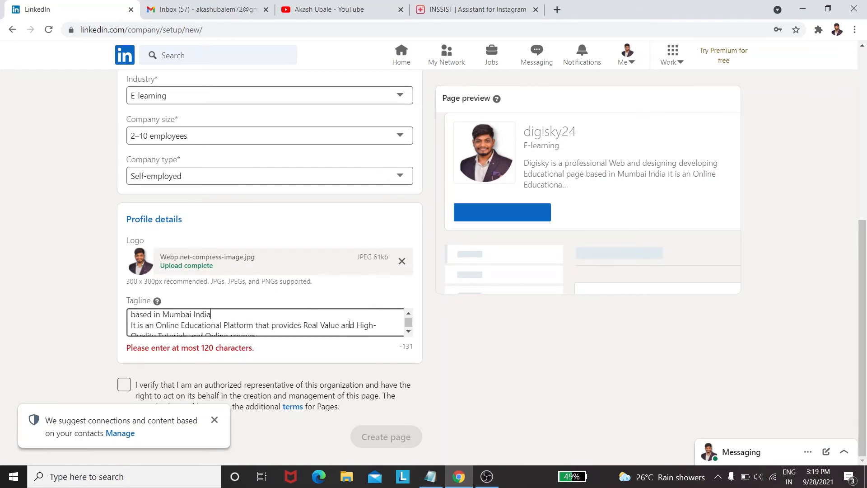
{"action": "key", "text": "Down"}
{"action": "key", "text": "Down"}
{"action": "key", "text": "Down"}
{"action": "key", "text": "Down"}
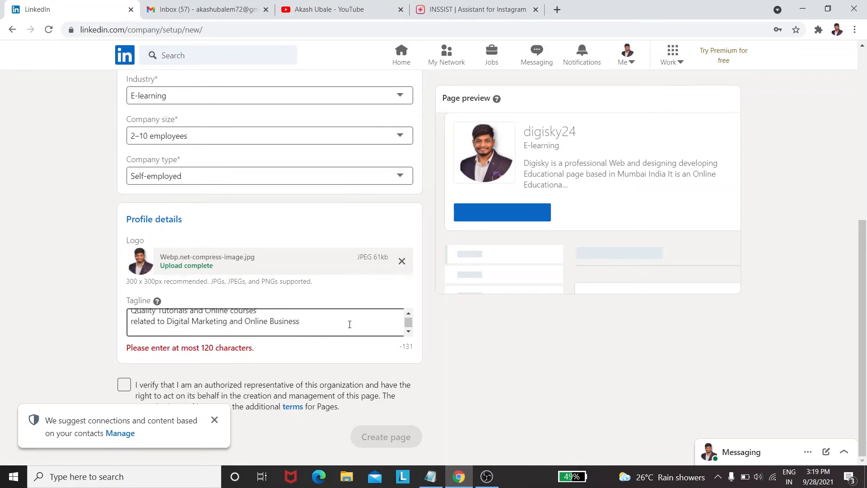
{"action": "key", "text": "Up"}
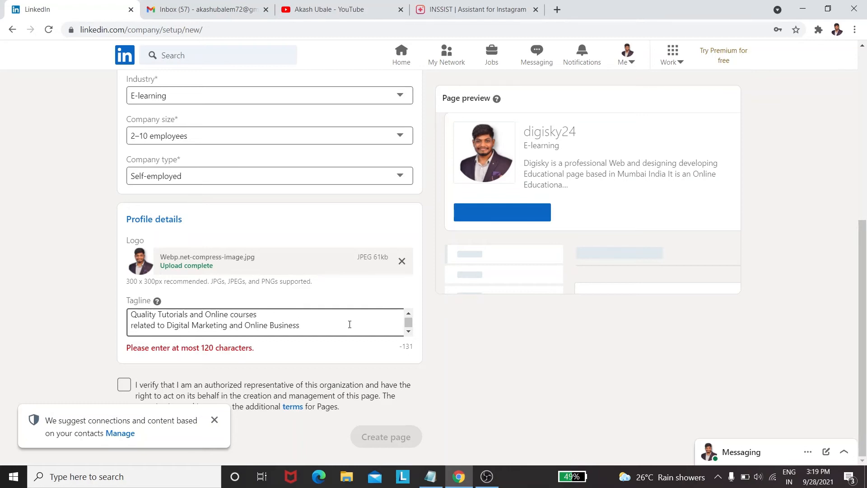
{"action": "key", "text": "BackSpace"}
{"action": "key", "text": "BackSpace"}
{"action": "key", "text": "BackSpace"}
{"action": "key", "text": "BackSpace"}
{"action": "key", "text": "BackSpace"}
{"action": "key", "text": "BackSpace"}
{"action": "key", "text": "BackSpace"}
{"action": "key", "text": "BackSpace"}
{"action": "key", "text": "BackSpace"}
{"action": "key", "text": "BackSpace"}
{"action": "key", "text": "BackSpace"}
{"action": "key", "text": "BackSpace"}
{"action": "key", "text": "BackSpace"}
{"action": "key", "text": "BackSpace"}
{"action": "key", "text": "BackSpace"}
{"action": "key", "text": "BackSpace"}
{"action": "key", "text": "BackSpace"}
{"action": "key", "text": "BackSpace"}
{"action": "key", "text": "BackSpace"}
{"action": "key", "text": "BackSpace"}
{"action": "key", "text": "BackSpace"}
{"action": "key", "text": "BackSpace"}
{"action": "key", "text": "BackSpace"}
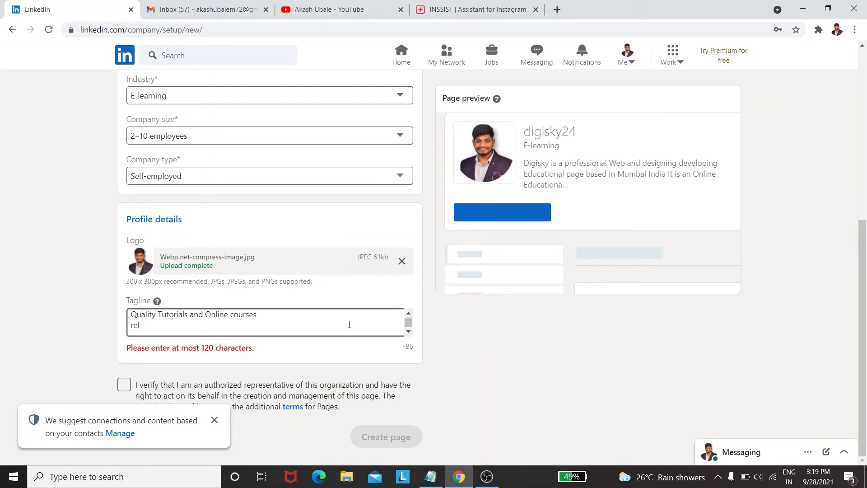
{"action": "key", "text": "BackSpace"}
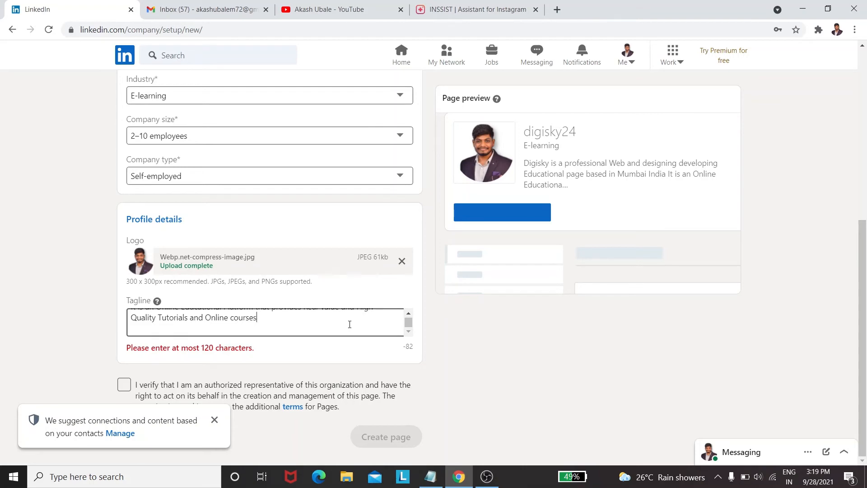
{"action": "key", "text": "BackSpace"}
{"action": "key", "text": "BackSpace"}
{"action": "key", "text": "BackSpace"}
{"action": "key", "text": "BackSpace"}
{"action": "key", "text": "BackSpace"}
{"action": "key", "text": "BackSpace"}
{"action": "key", "text": "BackSpace"}
{"action": "key", "text": "BackSpace"}
{"action": "key", "text": "BackSpace"}
{"action": "key", "text": "BackSpace"}
{"action": "key", "text": "BackSpace"}
{"action": "key", "text": "BackSpace"}
{"action": "key", "text": "BackSpace"}
{"action": "key", "text": "BackSpace"}
{"action": "key", "text": "BackSpace"}
{"action": "key", "text": "BackSpace"}
{"action": "key", "text": "BackSpace"}
{"action": "key", "text": "BackSpace"}
{"action": "key", "text": "BackSpace"}
{"action": "key", "text": "BackSpace"}
{"action": "key", "text": "BackSpace"}
{"action": "key", "text": "BackSpace"}
{"action": "key", "text": "BackSpace"}
{"action": "key", "text": "BackSpace"}
{"action": "key", "text": "BackSpace"}
{"action": "key", "text": "BackSpace"}
{"action": "key", "text": "BackSpace"}
{"action": "key", "text": "BackSpace"}
{"action": "key", "text": "BackSpace"}
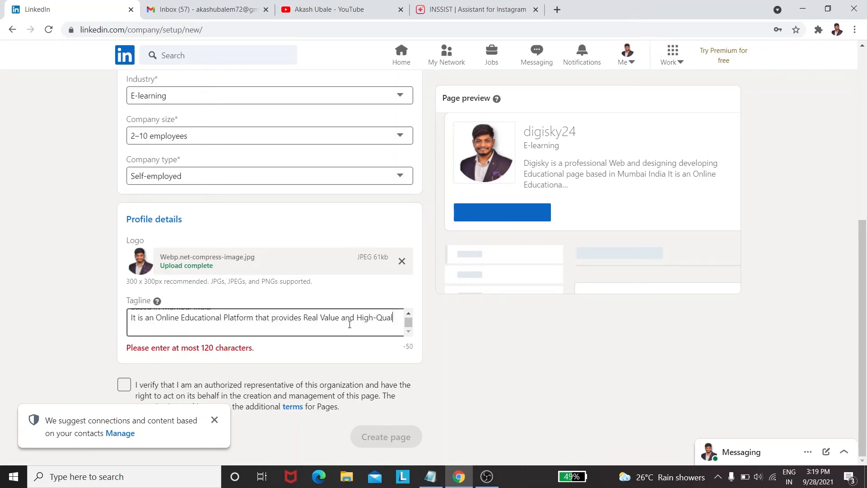
{"action": "key", "text": "BackSpace"}
{"action": "key", "text": "BackSpace"}
{"action": "key", "text": "BackSpace"}
{"action": "key", "text": "BackSpace"}
{"action": "key", "text": "BackSpace"}
{"action": "key", "text": "BackSpace"}
{"action": "key", "text": "BackSpace"}
{"action": "key", "text": "BackSpace"}
{"action": "key", "text": "BackSpace"}
{"action": "key", "text": "BackSpace"}
{"action": "key", "text": "BackSpace"}
{"action": "key", "text": "BackSpace"}
{"action": "key", "text": "BackSpace"}
{"action": "key", "text": "BackSpace"}
{"action": "key", "text": "BackSpace"}
{"action": "key", "text": "BackSpace"}
{"action": "key", "text": "BackSpace"}
{"action": "key", "text": "BackSpace"}
{"action": "key", "text": "BackSpace"}
{"action": "key", "text": "BackSpace"}
{"action": "key", "text": "BackSpace"}
{"action": "key", "text": "BackSpace"}
{"action": "key", "text": "BackSpace"}
{"action": "key", "text": "BackSpace"}
{"action": "key", "text": "BackSpace"}
{"action": "key", "text": "BackSpace"}
{"action": "key", "text": "BackSpace"}
{"action": "key", "text": "BackSpace"}
{"action": "key", "text": "BackSpace"}
{"action": "key", "text": "BackSpace"}
{"action": "key", "text": "BackSpace"}
{"action": "key", "text": "BackSpace"}
{"action": "key", "text": "BackSpace"}
{"action": "key", "text": "BackSpace"}
{"action": "key", "text": "BackSpace"}
{"action": "key", "text": "BackSpace"}
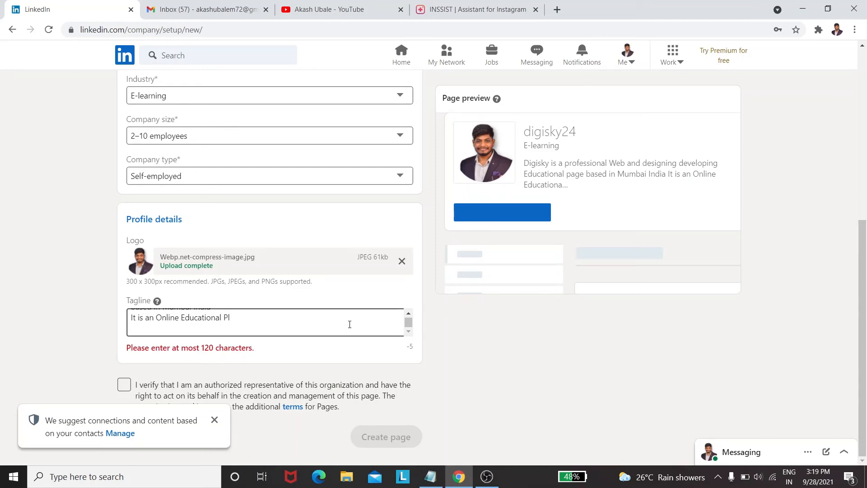
{"action": "key", "text": "BackSpace"}
{"action": "key", "text": "BackSpace"}
{"action": "key", "text": "BackSpace"}
{"action": "key", "text": "BackSpace"}
{"action": "key", "text": "BackSpace"}
{"action": "key", "text": "BackSpace"}
{"action": "key", "text": "BackSpace"}
{"action": "key", "text": "BackSpace"}
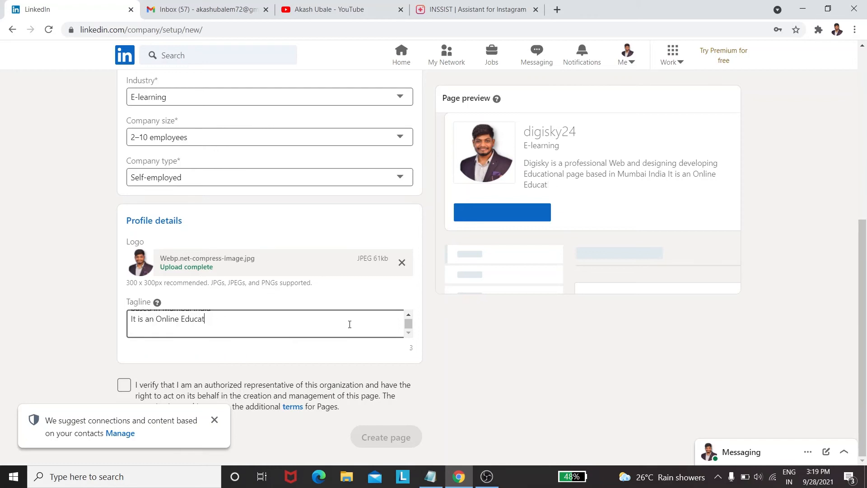
{"action": "key", "text": "BackSpace"}
{"action": "key", "text": "BackSpace"}
{"action": "key", "text": "BackSpace"}
{"action": "key", "text": "BackSpace"}
{"action": "key", "text": "BackSpace"}
{"action": "key", "text": "BackSpace"}
{"action": "key", "text": "BackSpace"}
{"action": "key", "text": "BackSpace"}
{"action": "key", "text": "BackSpace"}
{"action": "key", "text": "BackSpace"}
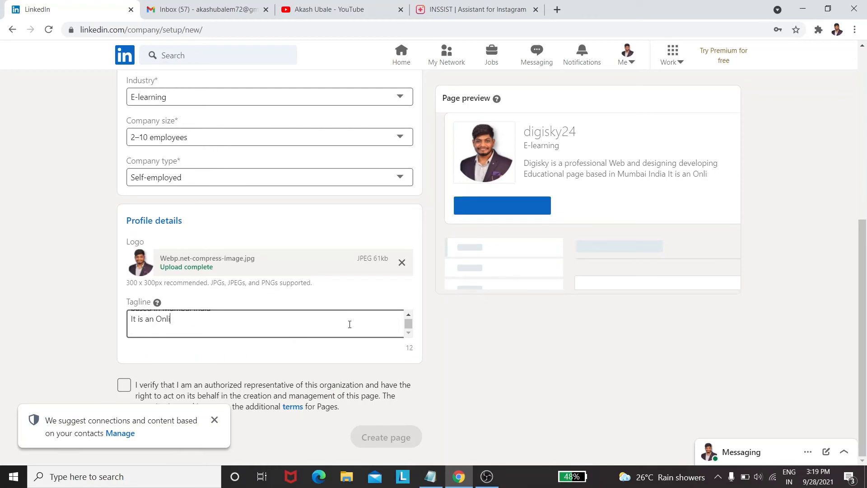
{"action": "key", "text": "BackSpace"}
{"action": "key", "text": "BackSpace"}
{"action": "key", "text": "BackSpace"}
{"action": "key", "text": "BackSpace"}
{"action": "key", "text": "BackSpace"}
{"action": "key", "text": "BackSpace"}
{"action": "key", "text": "BackSpace"}
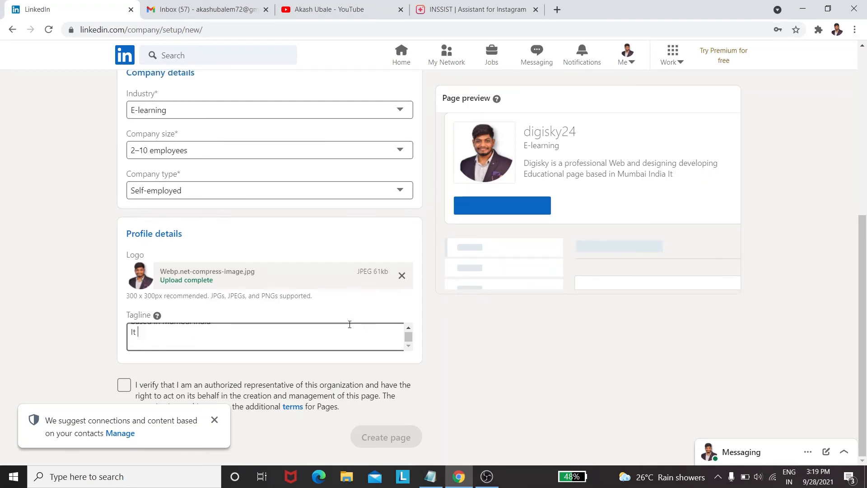
{"action": "key", "text": "BackSpace"}
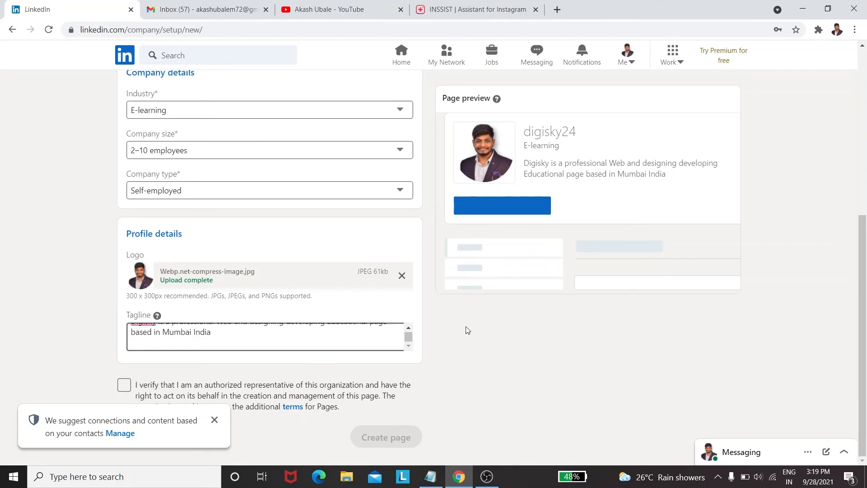
{"action": "left_click_drag", "start_coordinate": [408, 333], "coordinate": [414, 312]}
Step: Verify being an authorized representative of the organization and try to create the page, dismissing the contact-suggestions notice
{"action": "left_click", "coordinate": [125, 385]}
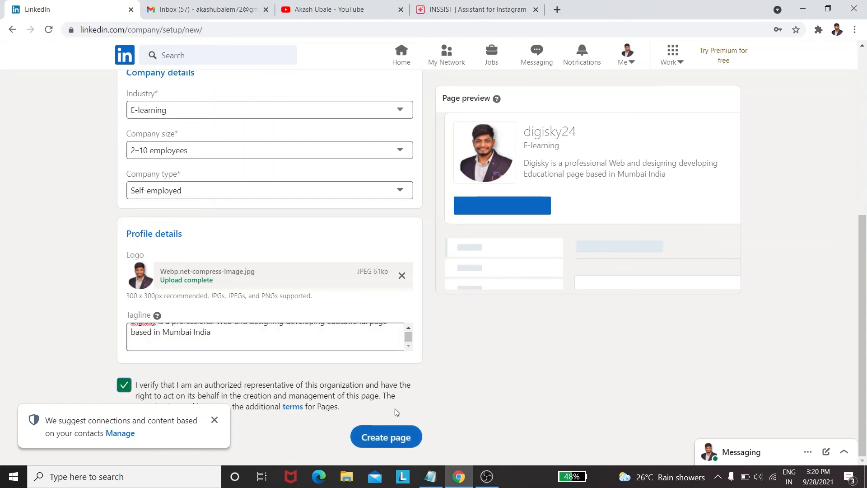
{"action": "left_click", "coordinate": [378, 439]}
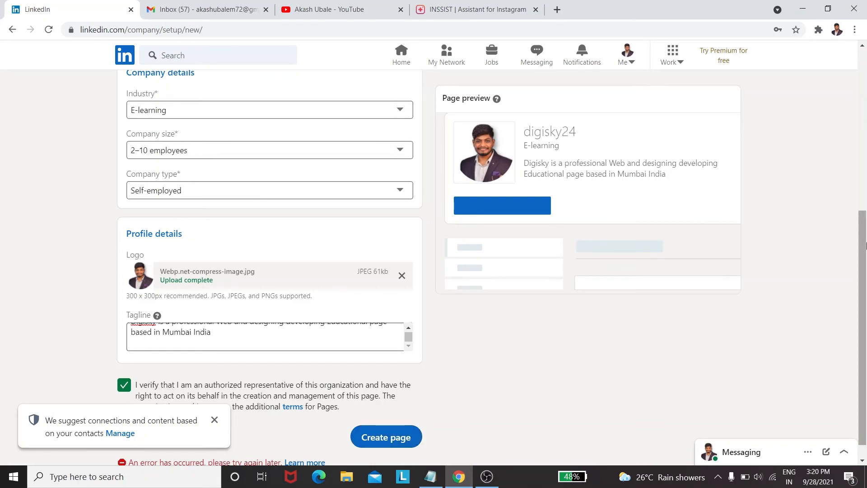
{"action": "scroll", "coordinate": [864, 307], "scroll_direction": "down", "scroll_amount": 1}
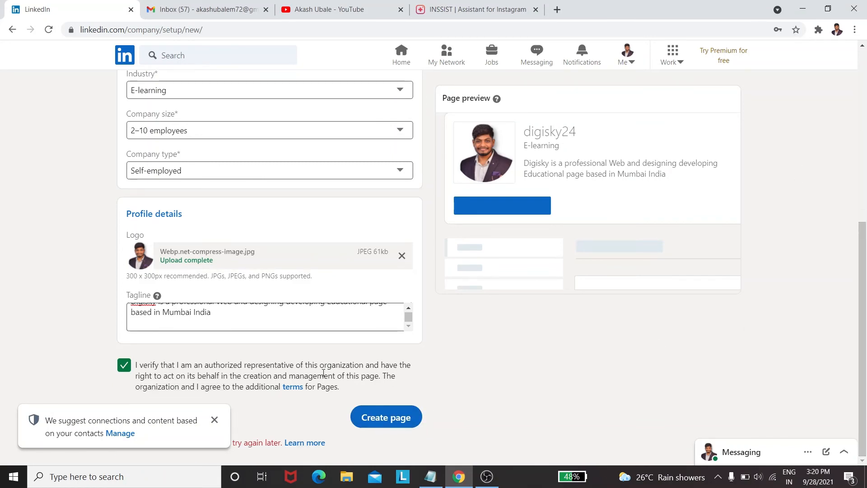
{"action": "left_click", "coordinate": [215, 419]}
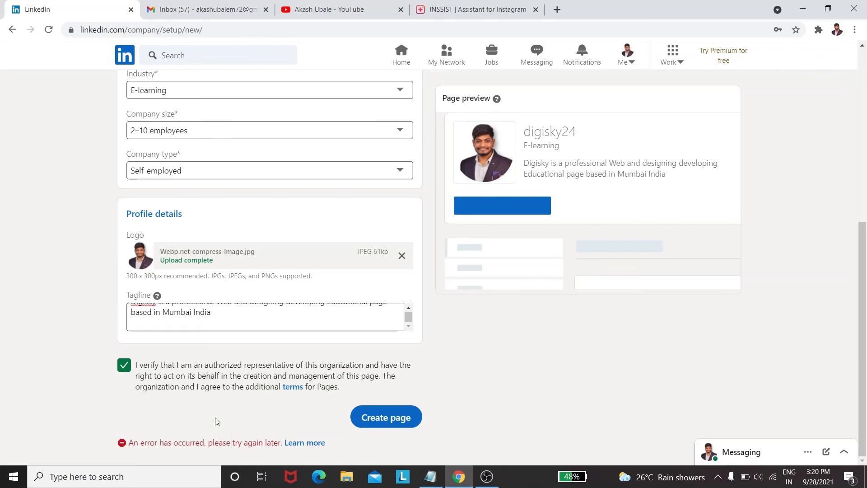
{"action": "left_click", "coordinate": [387, 419]}
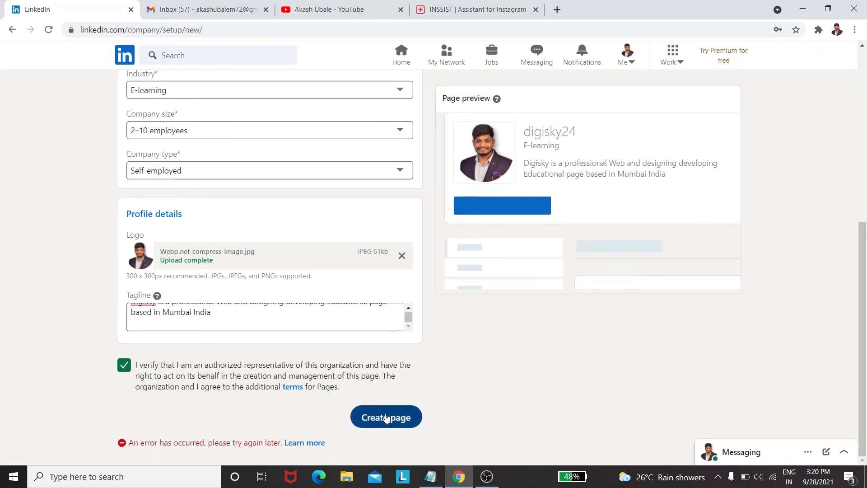
Step: Review the form's entries from the page identity down to the tagline and try once more to create the page
{"action": "scroll", "coordinate": [418, 274], "scroll_direction": "up", "scroll_amount": 6}
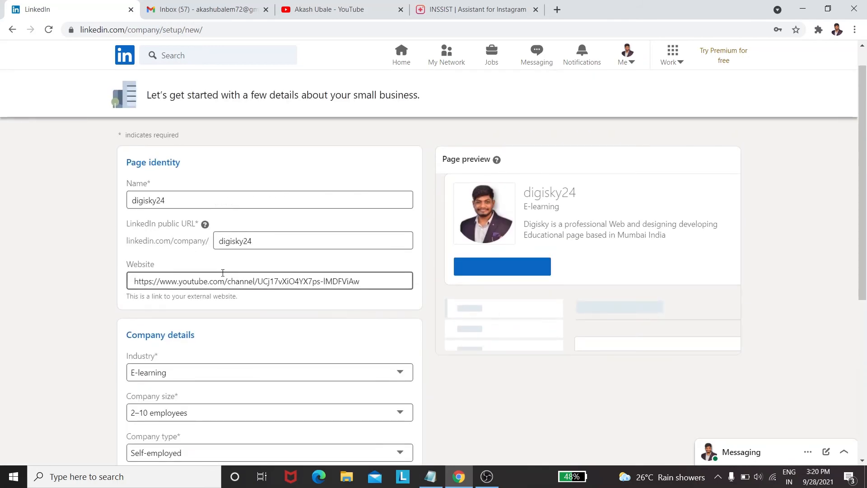
{"action": "scroll", "coordinate": [273, 309], "scroll_direction": "down", "scroll_amount": 1}
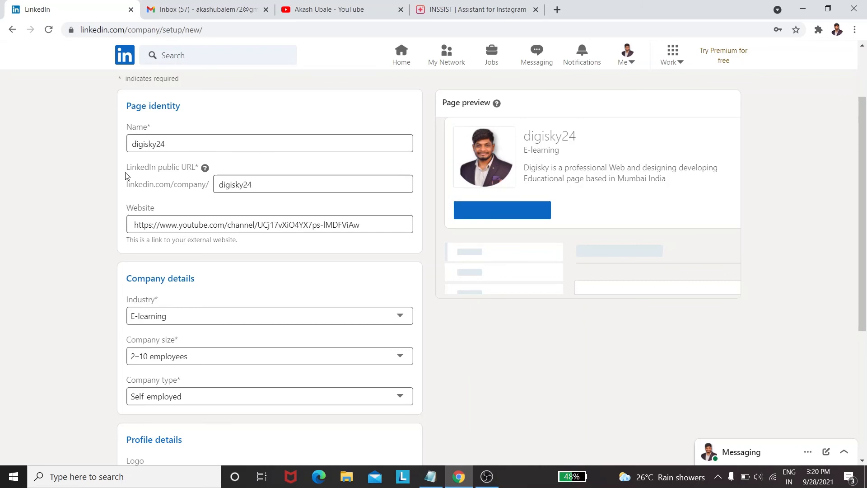
{"action": "scroll", "coordinate": [126, 175], "scroll_direction": "down", "scroll_amount": 5}
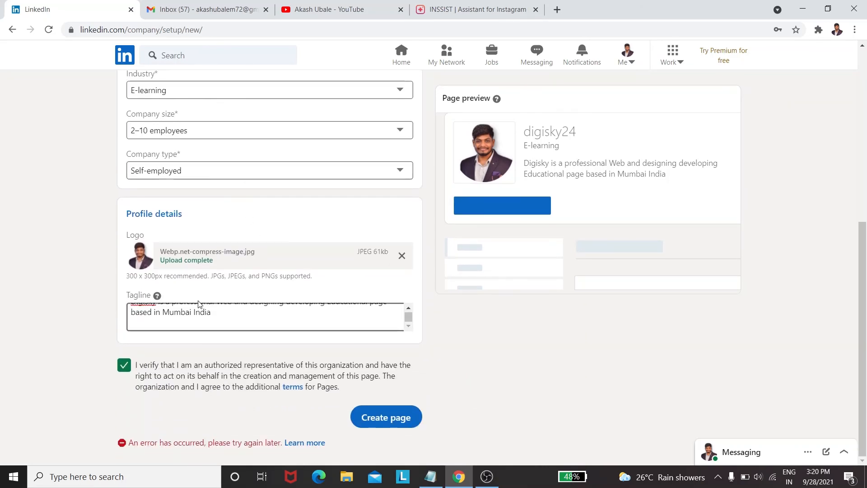
{"action": "left_click", "coordinate": [383, 419]}
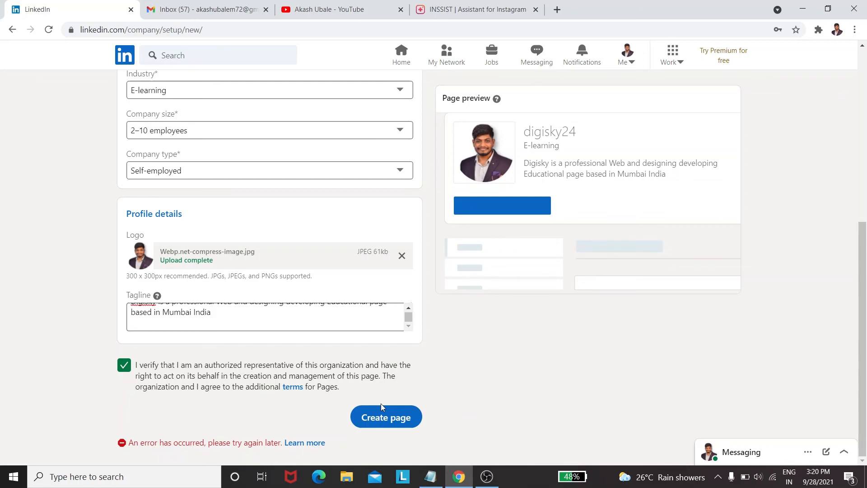
Step: View the account's own LinkedIn profile and switch to the YouTube channel's videos page
{"action": "scroll", "coordinate": [413, 373], "scroll_direction": "up", "scroll_amount": 7}
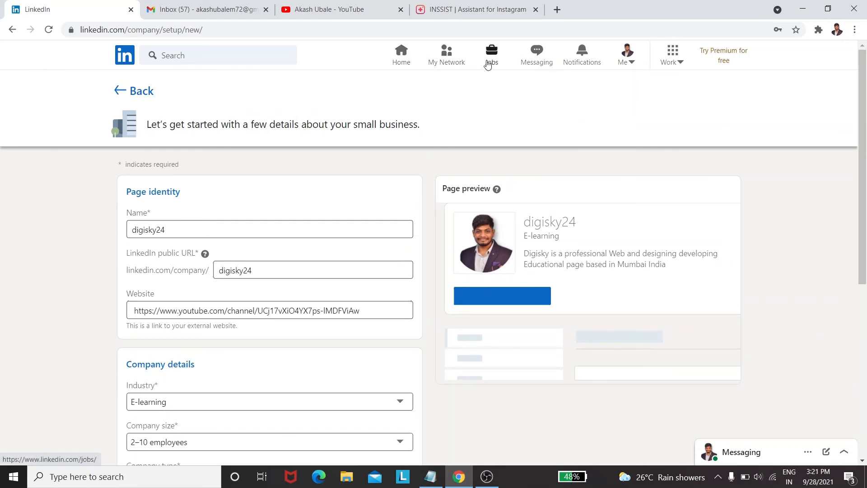
{"action": "left_click", "coordinate": [625, 57]}
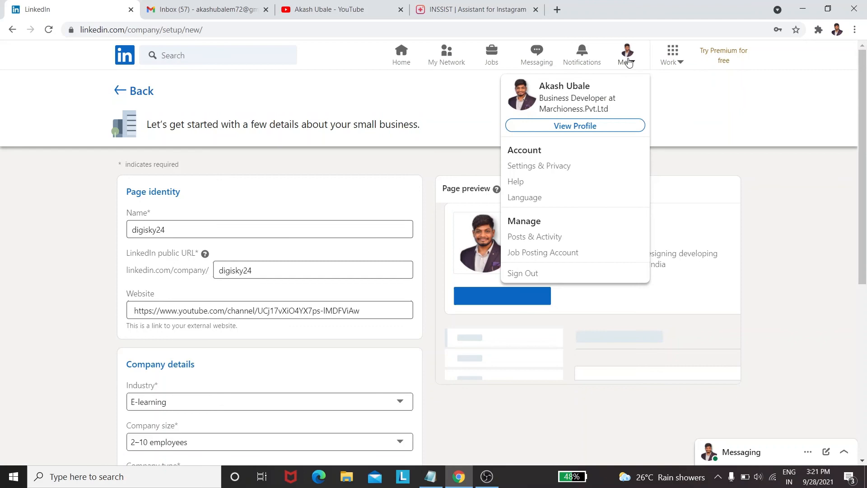
{"action": "left_click", "coordinate": [569, 130]}
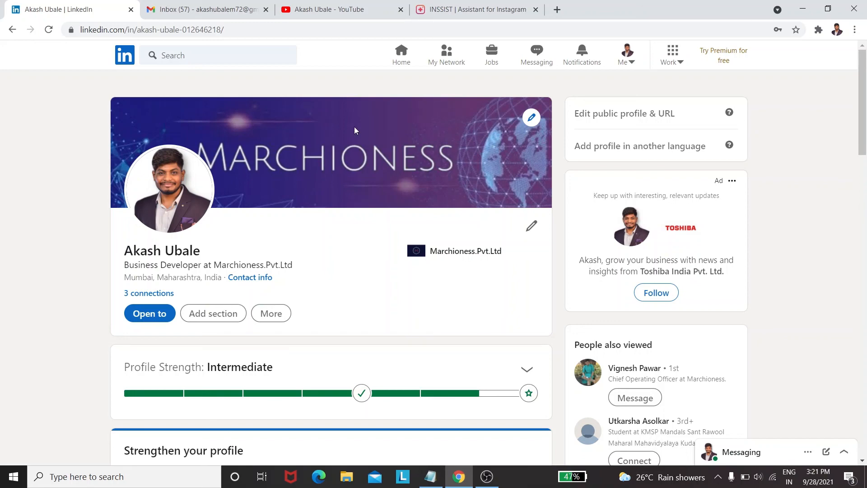
{"action": "left_click", "coordinate": [338, 9]}
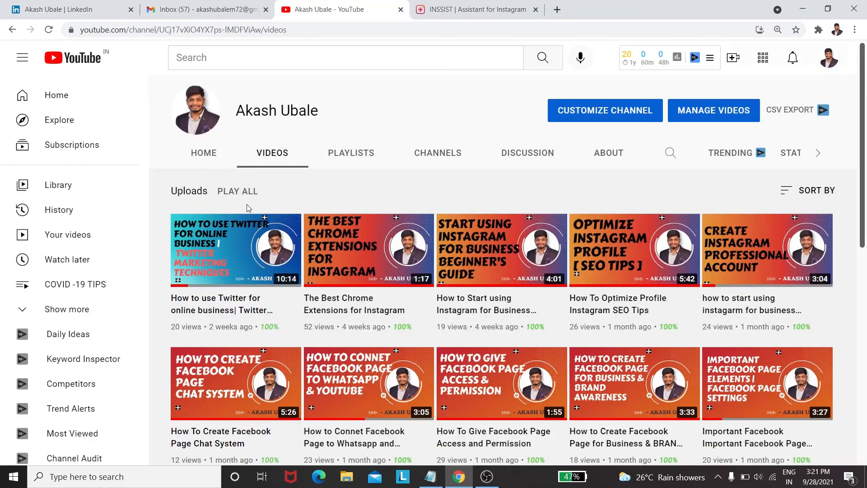